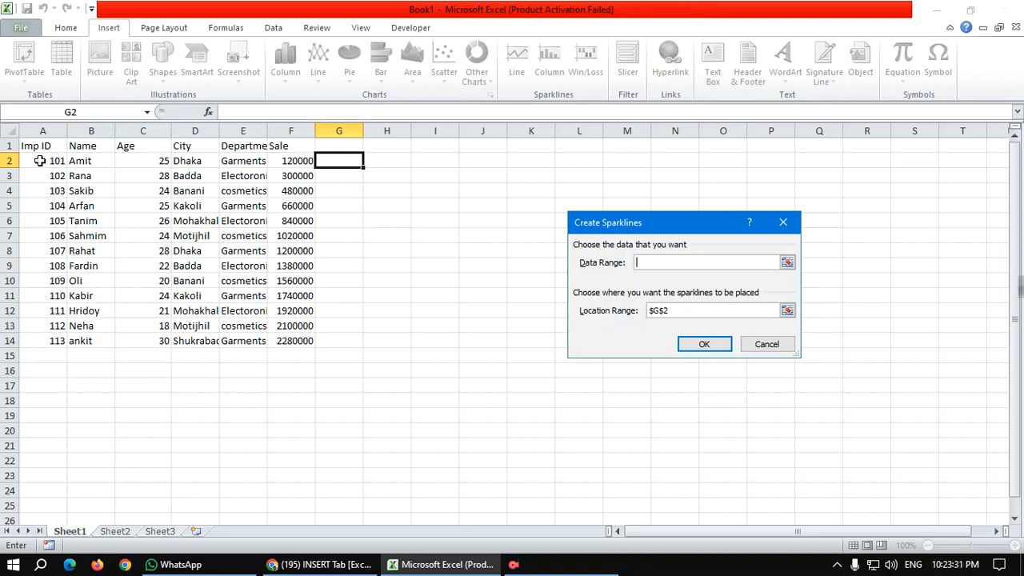
# Step: Insert a line sparkline in G2 using F2 as its data range
pyautogui.moveTo(40, 161); pyautogui.dragTo(288, 162)
pyautogui.click(288, 162)
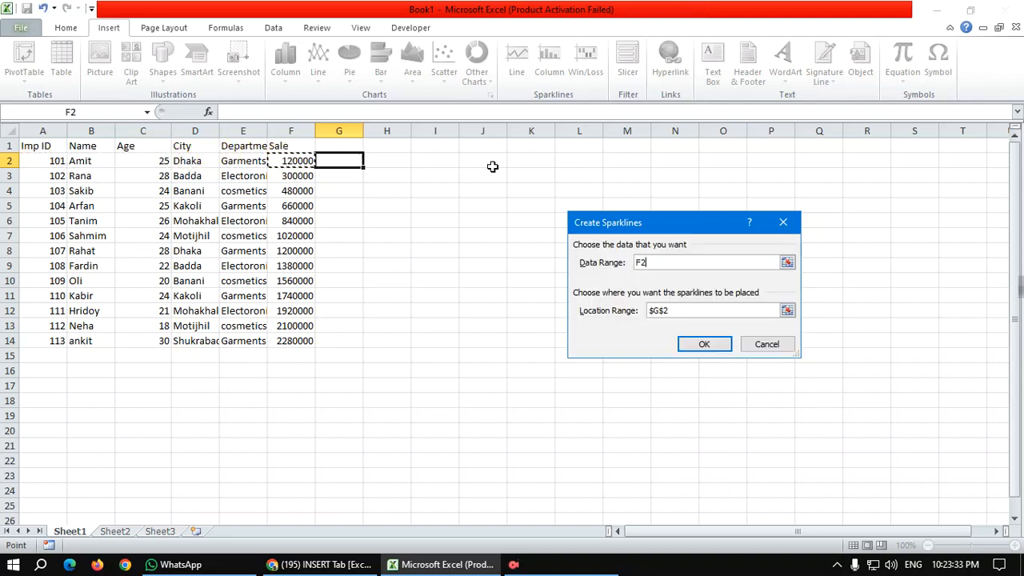
pyautogui.click(699, 349)
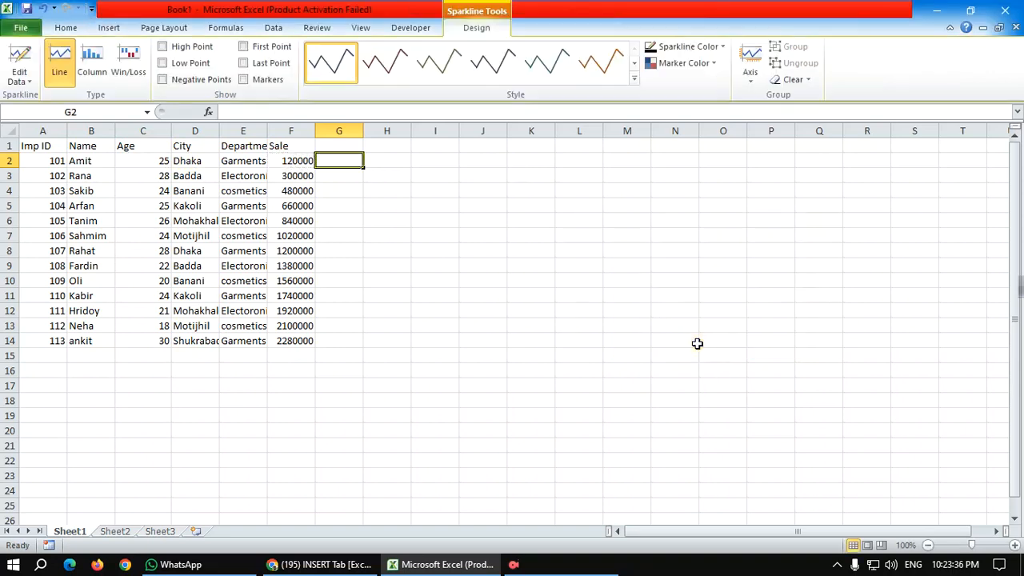
pyautogui.moveTo(44, 160); pyautogui.dragTo(302, 160)
pyautogui.click(360, 159)
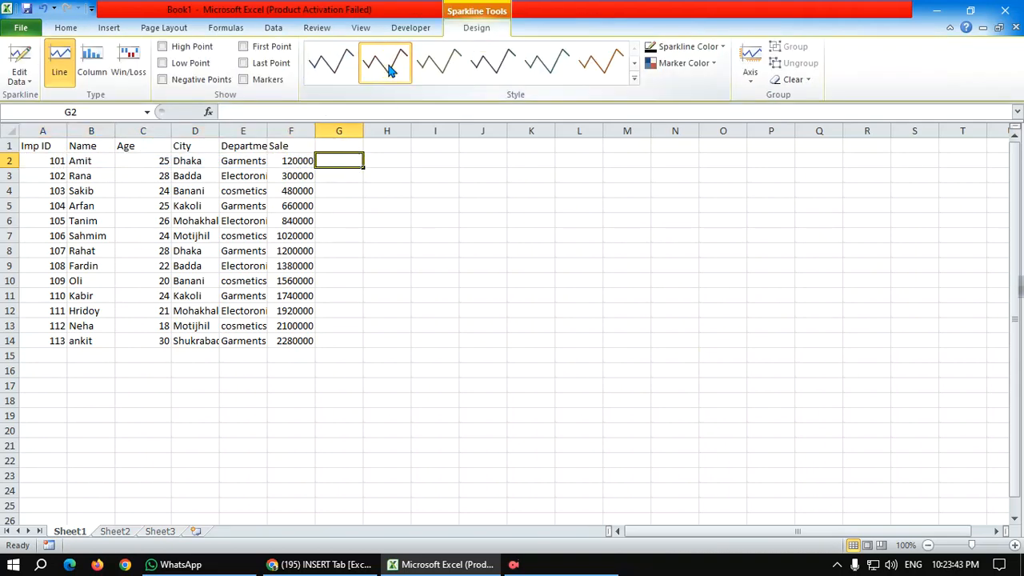
pyautogui.click(256, 160)
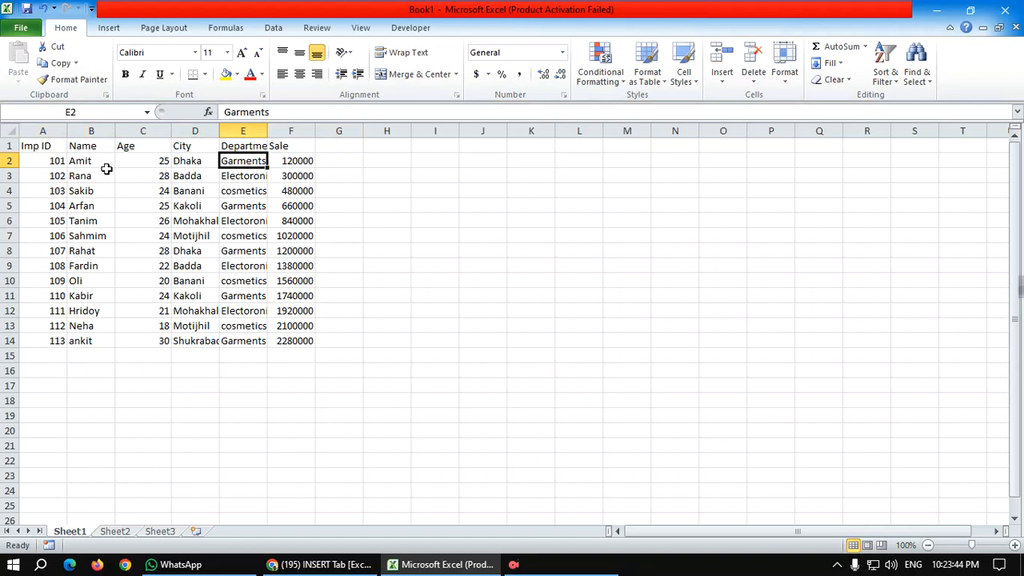
# Step: Enter the header "Sparkline" in cell G1
pyautogui.click(338, 159)
pyautogui.click(333, 145)
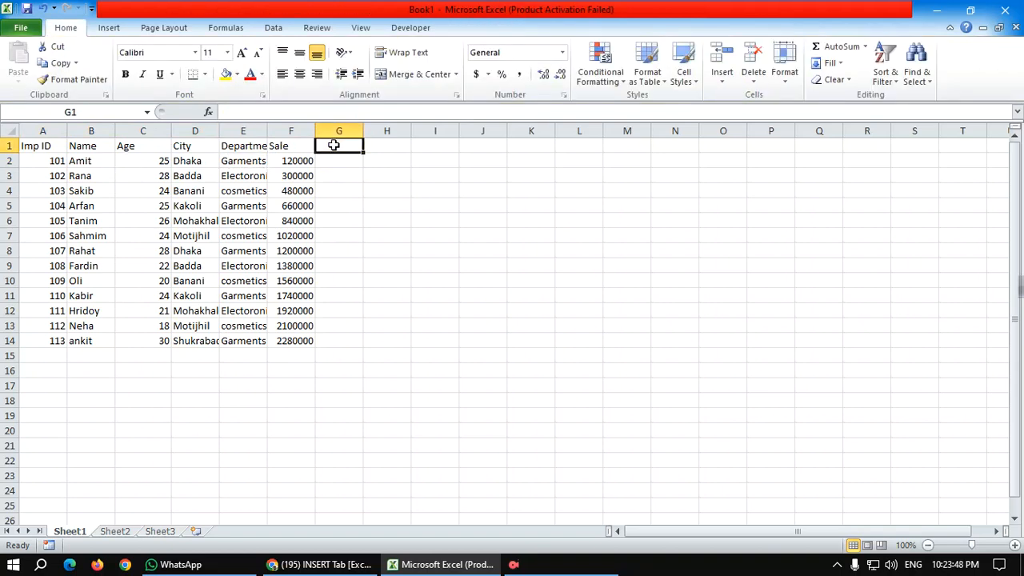
pyautogui.write('Sparkline')
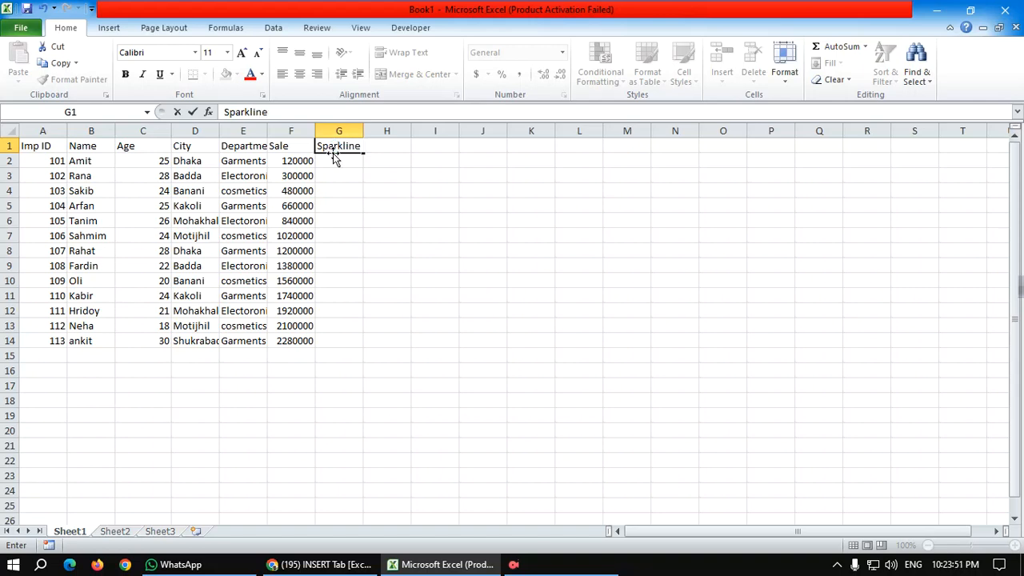
pyautogui.press('Return')
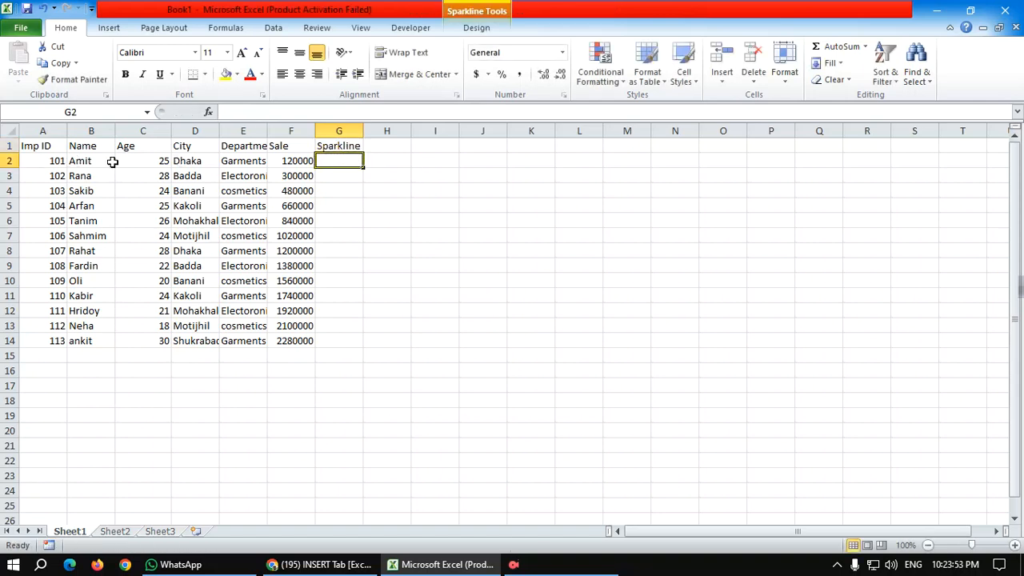
# Step: Insert a line sparkline in G2 from the data range A2:F2
pyautogui.click(109, 27)
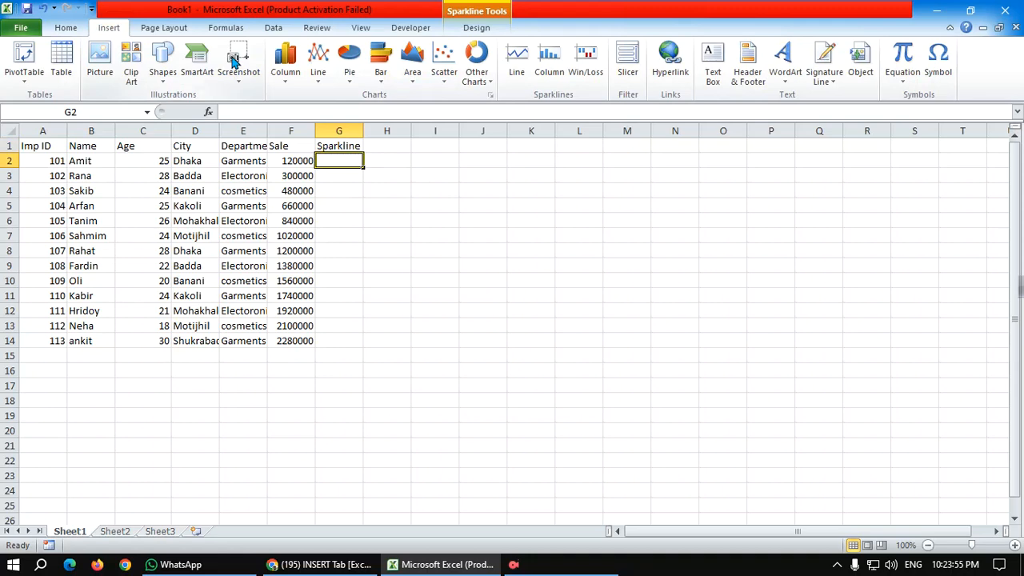
pyautogui.click(517, 80)
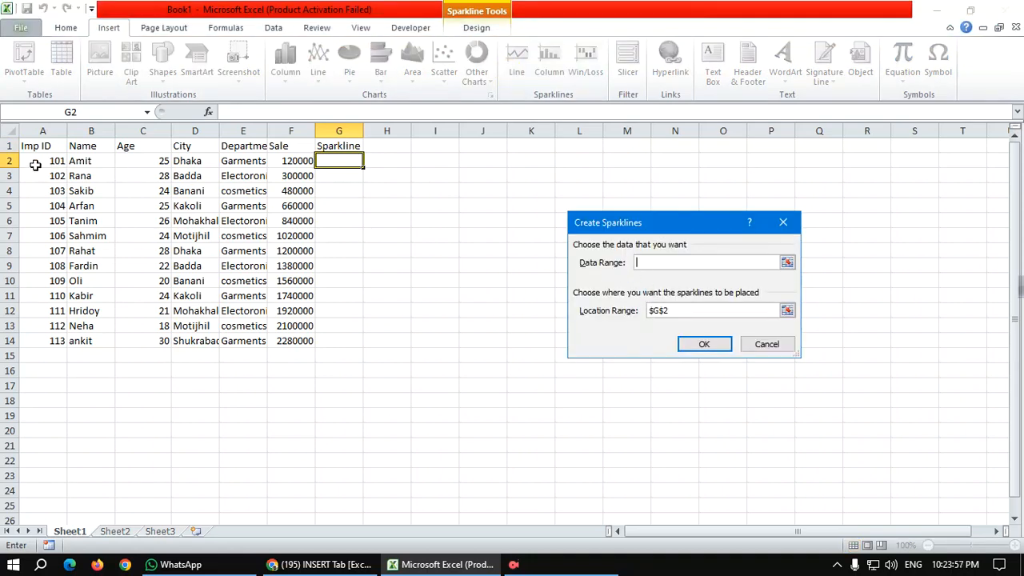
pyautogui.moveTo(35, 164); pyautogui.dragTo(288, 161)
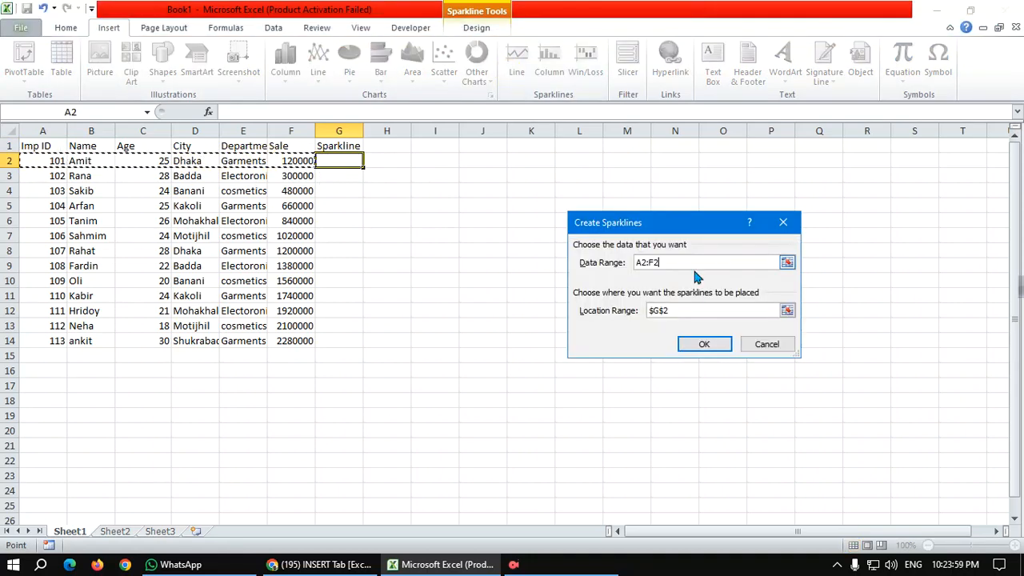
pyautogui.click(696, 341)
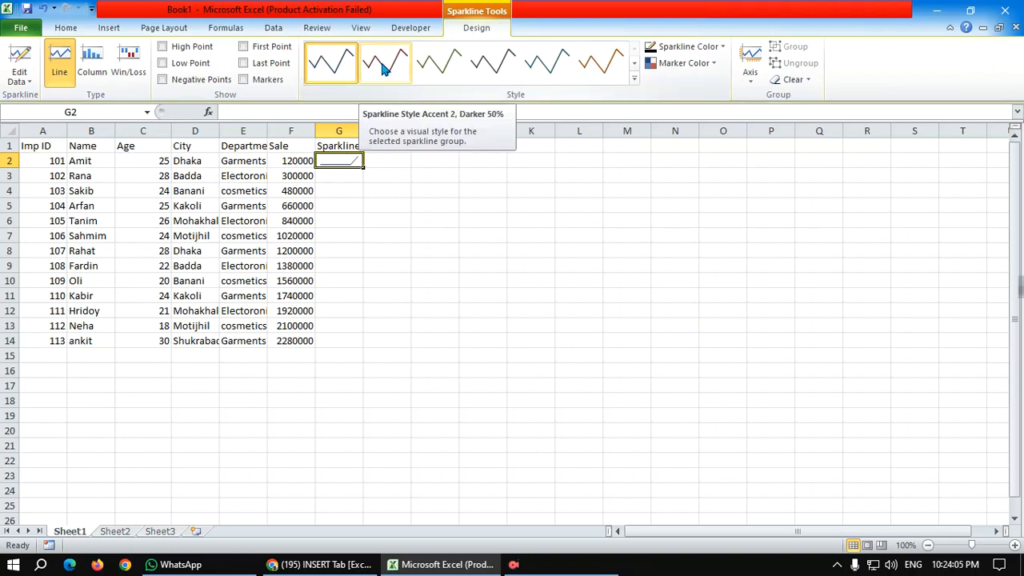
# Step: Show all point types and markers on the G2 sparkline and apply the fourth multicoloured style in the gallery's last row
pyautogui.click(244, 47)
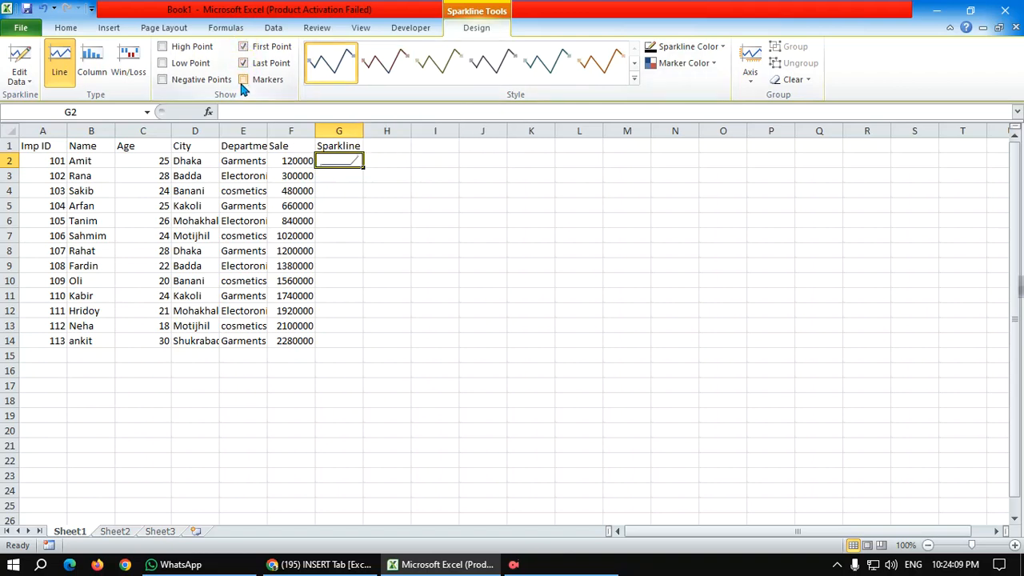
pyautogui.click(244, 81)
pyautogui.click(163, 47)
pyautogui.click(162, 78)
pyautogui.click(634, 78)
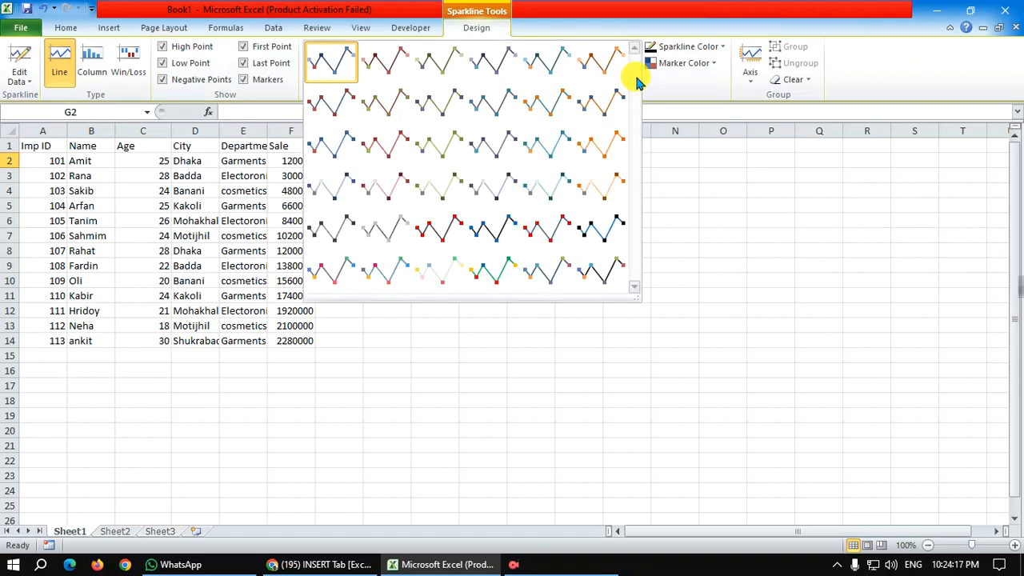
pyautogui.click(490, 264)
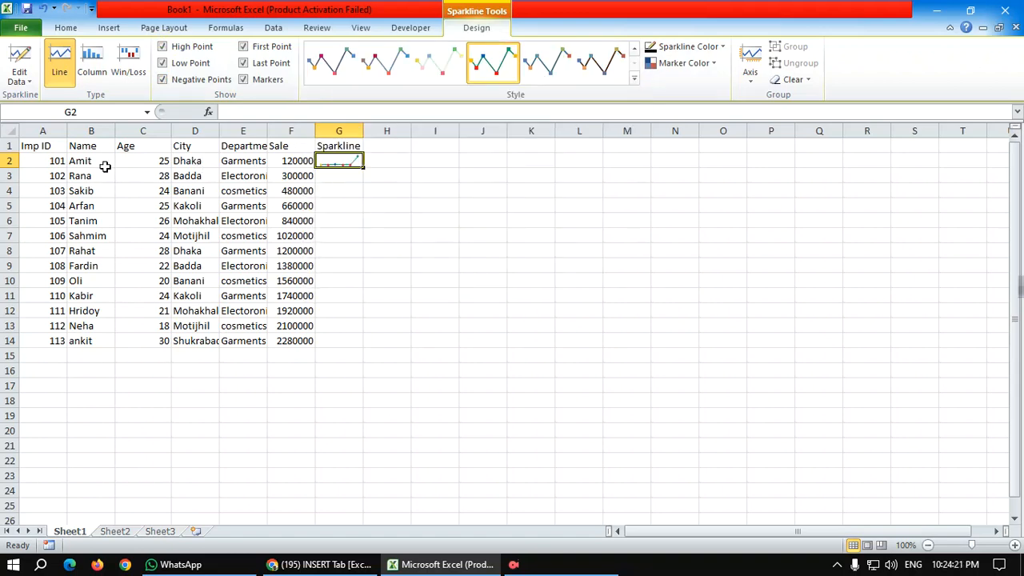
# Step: Set the age in cell C2 to 45
pyautogui.click(277, 161)
pyautogui.click(147, 161)
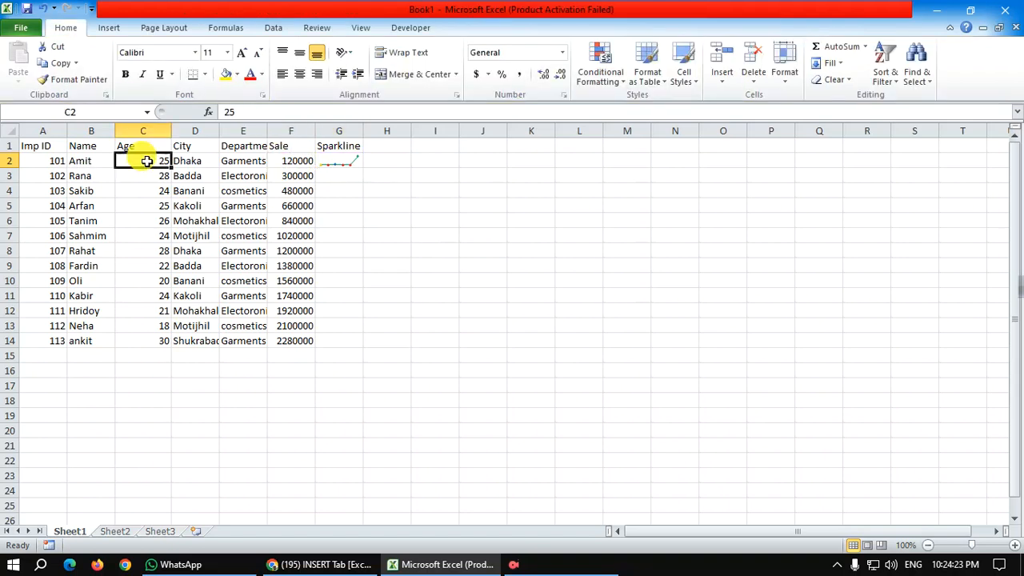
pyautogui.write('4')
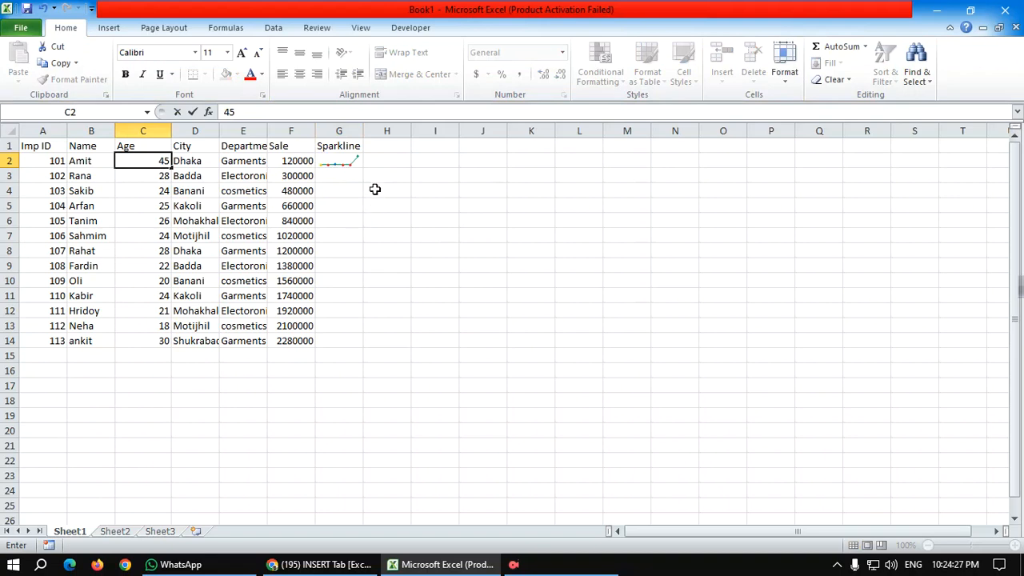
pyautogui.press('Return')
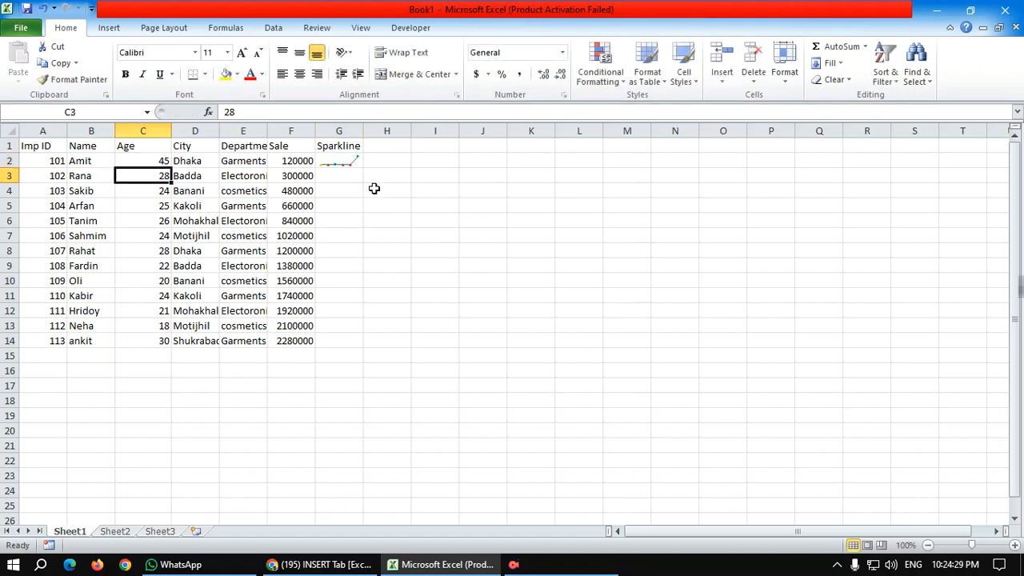
# Step: Fill the G2 sparkline down the Sparkline column through G14
pyautogui.click(337, 163)
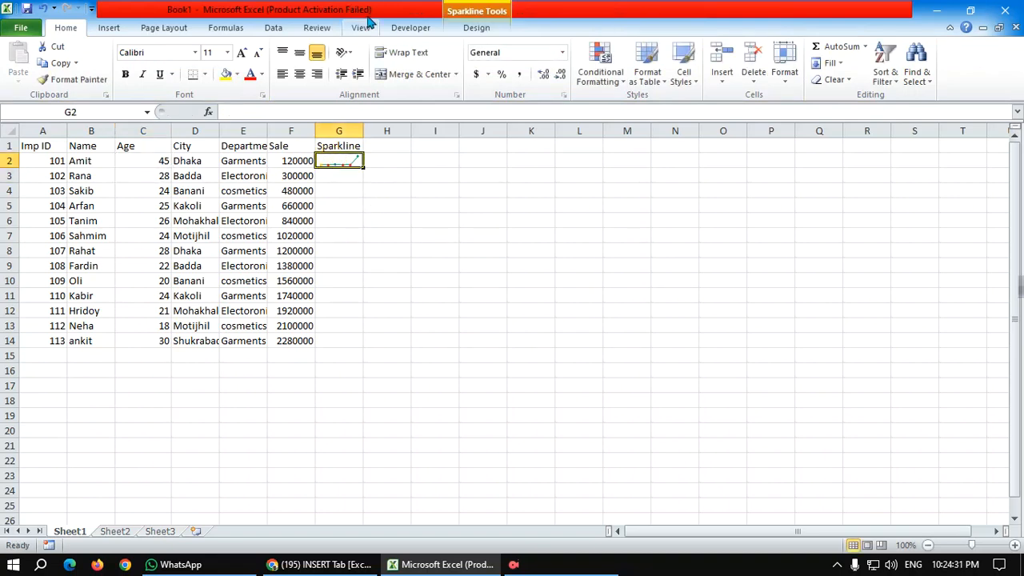
pyautogui.click(105, 27)
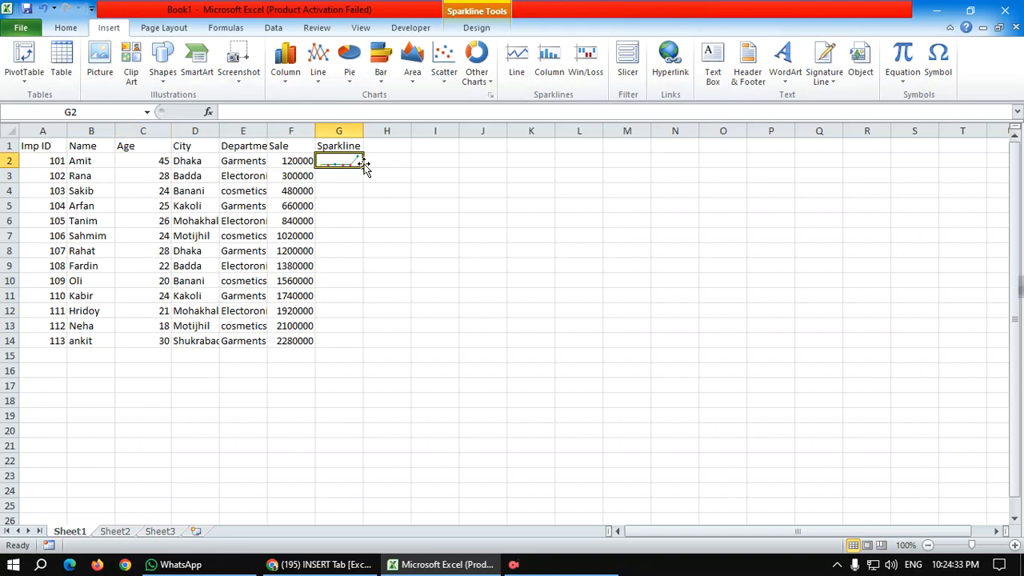
pyautogui.moveTo(359, 168); pyautogui.dragTo(359, 345)
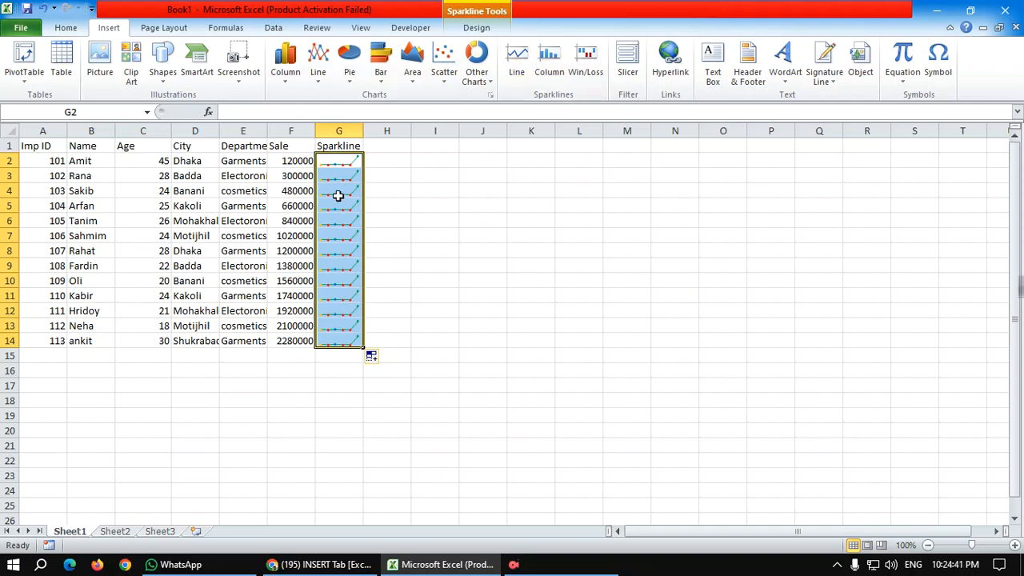
# Step: Try to insert column sparklines in G2:G14 using data from the Imp ID column
pyautogui.click(548, 72)
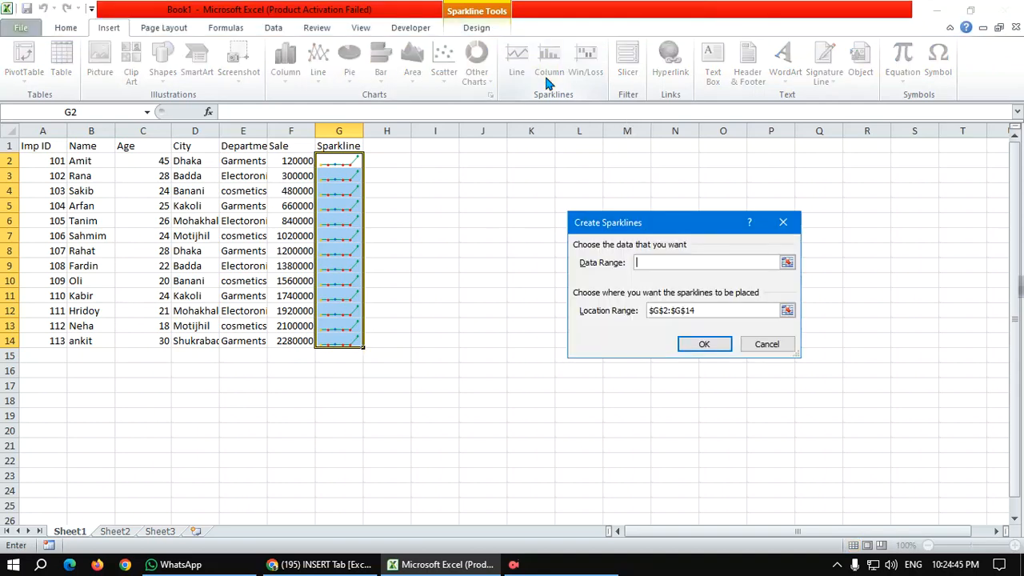
pyautogui.moveTo(57, 163); pyautogui.dragTo(48, 341)
pyautogui.click(48, 340)
pyautogui.click(706, 344)
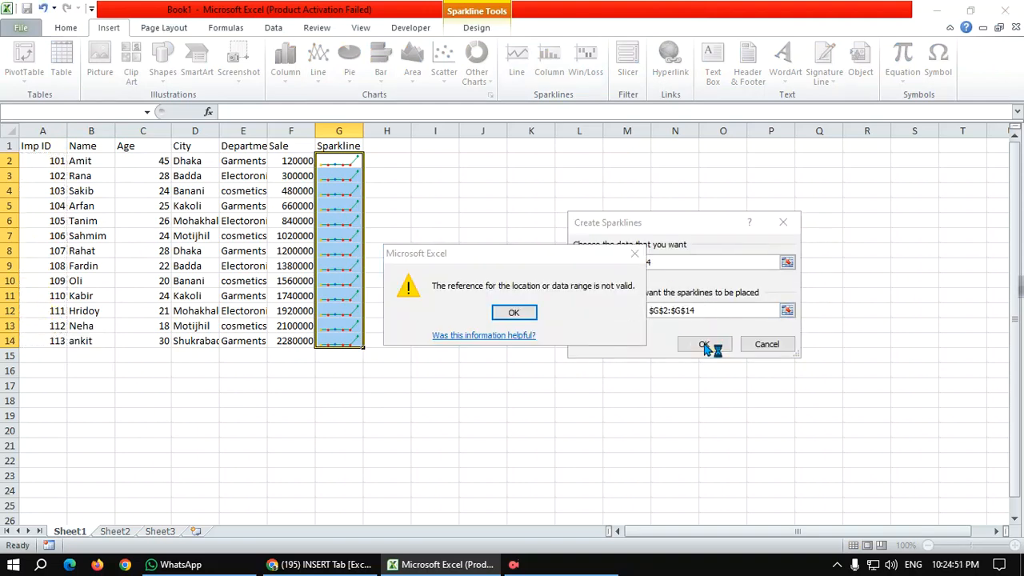
pyautogui.click(516, 311)
pyautogui.click(783, 222)
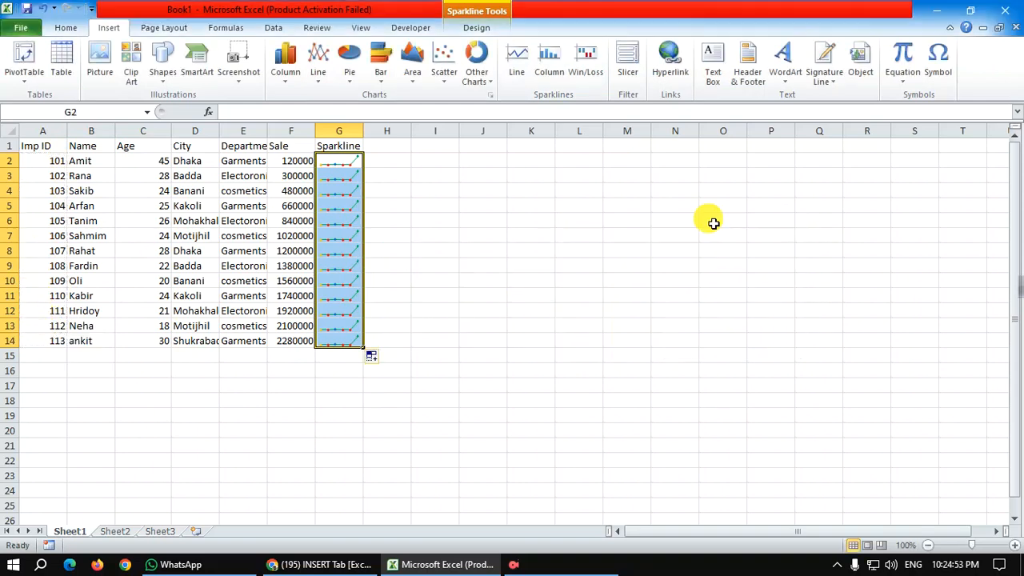
pyautogui.click(516, 60)
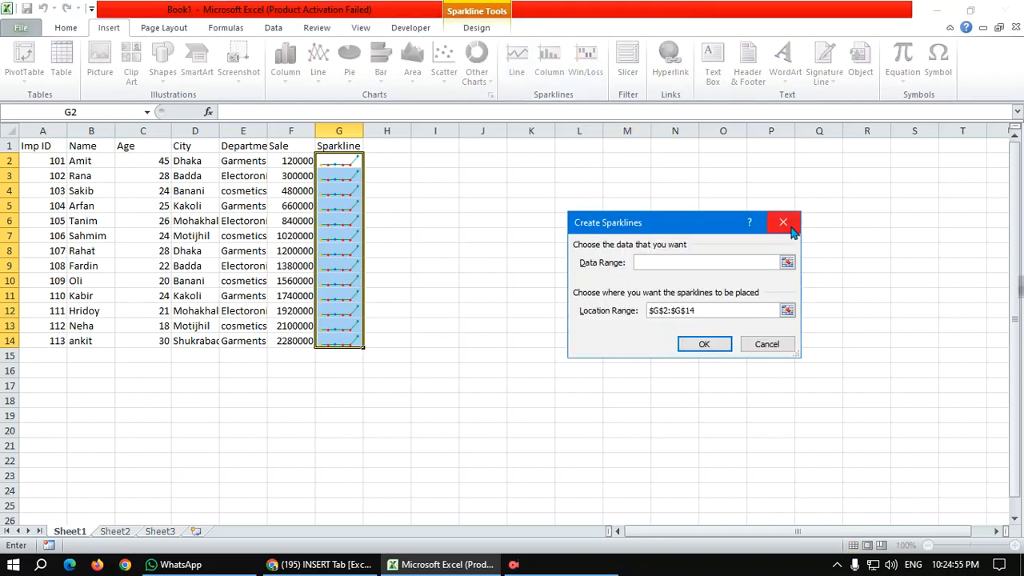
pyautogui.click(783, 222)
# Step: Insert a column sparkline in J7 from the data range A2:F2
pyautogui.click(472, 237)
pyautogui.click(535, 80)
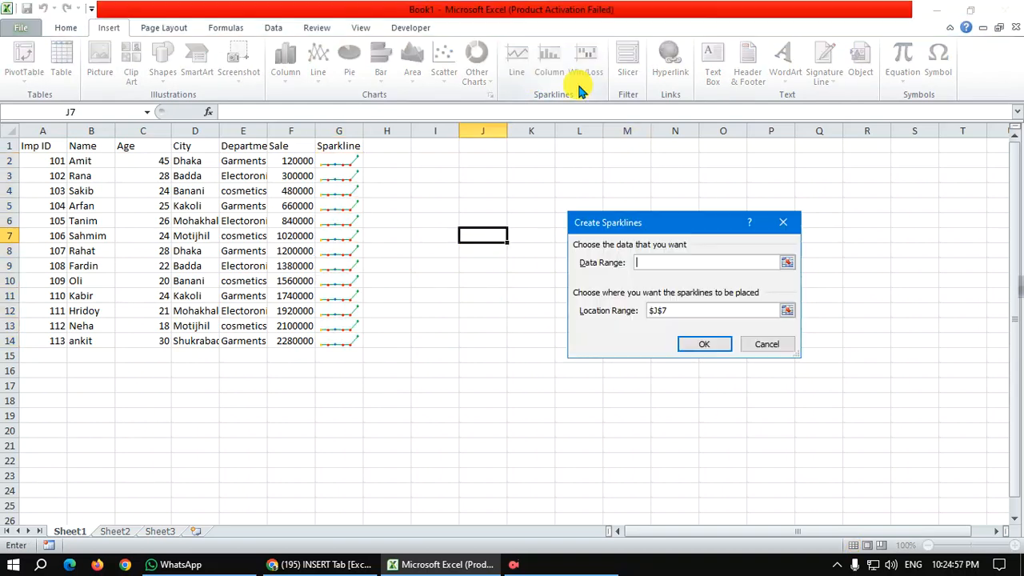
pyautogui.moveTo(43, 162); pyautogui.dragTo(288, 159)
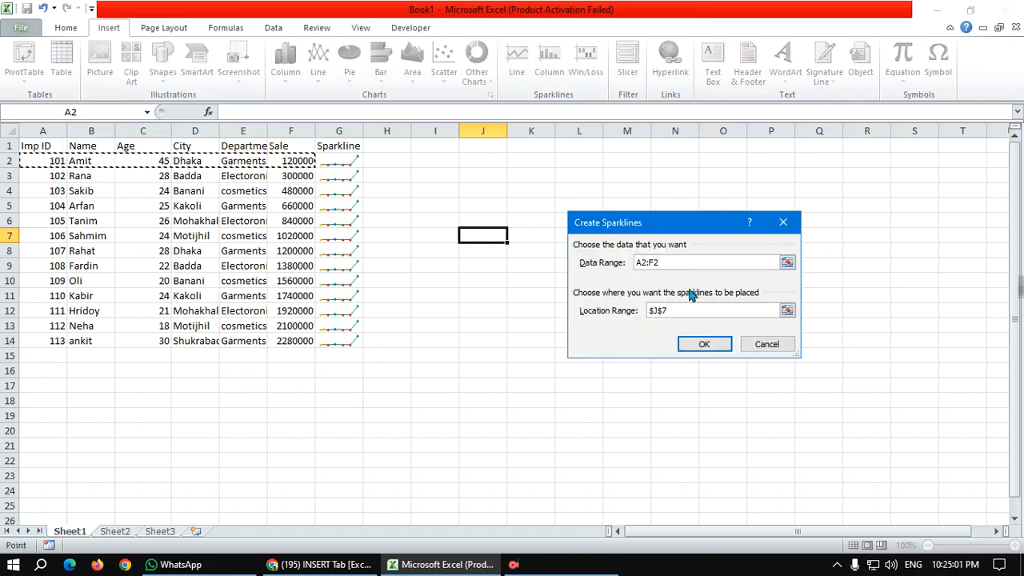
pyautogui.click(707, 343)
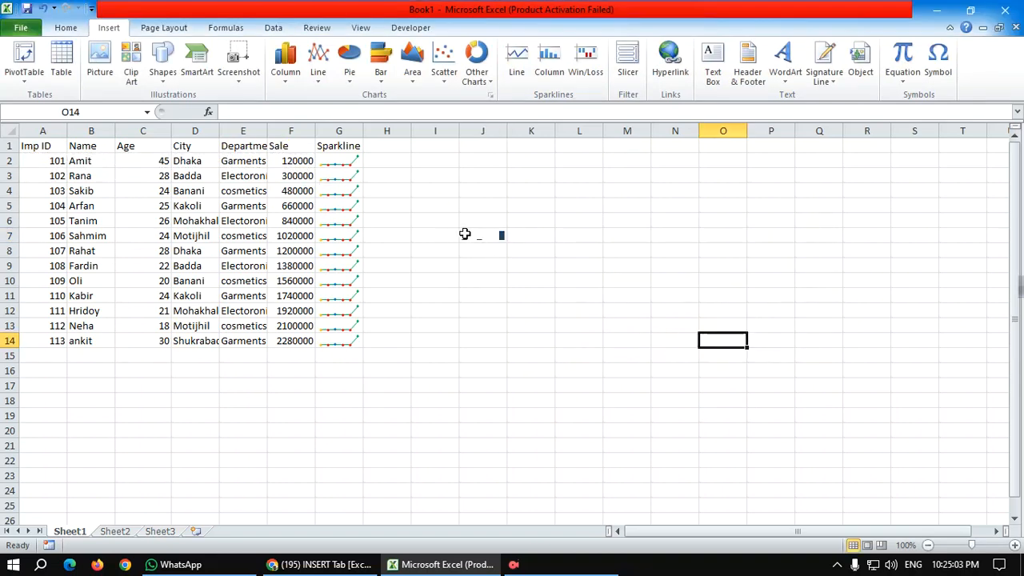
pyautogui.moveTo(48, 355); pyautogui.dragTo(336, 389)
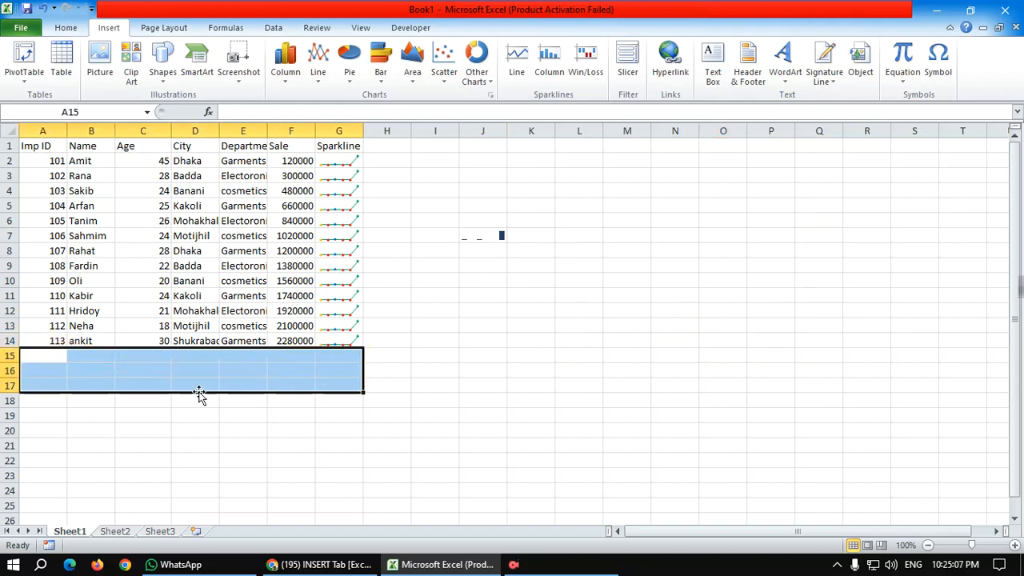
pyautogui.click(184, 416)
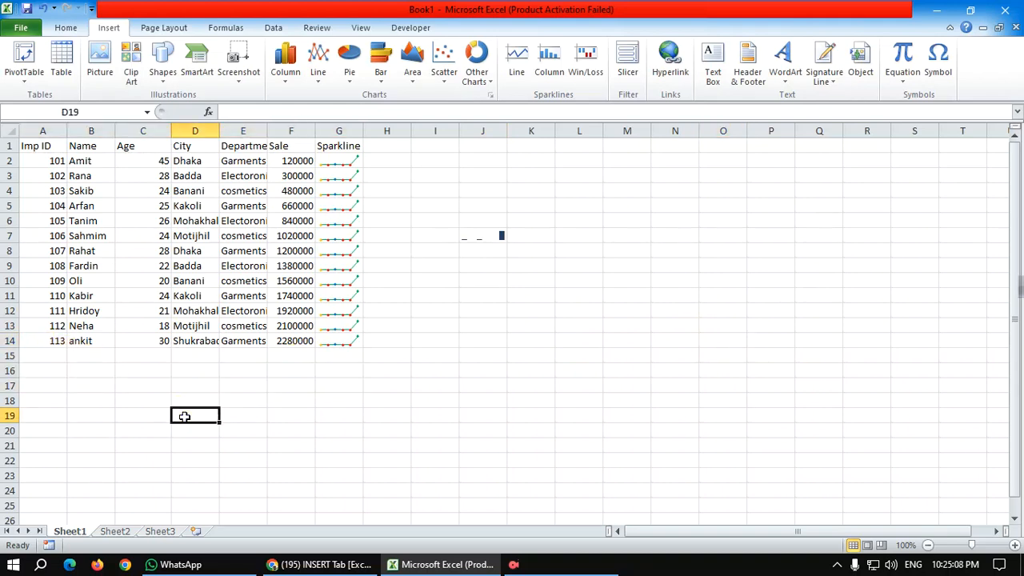
pyautogui.click(492, 232)
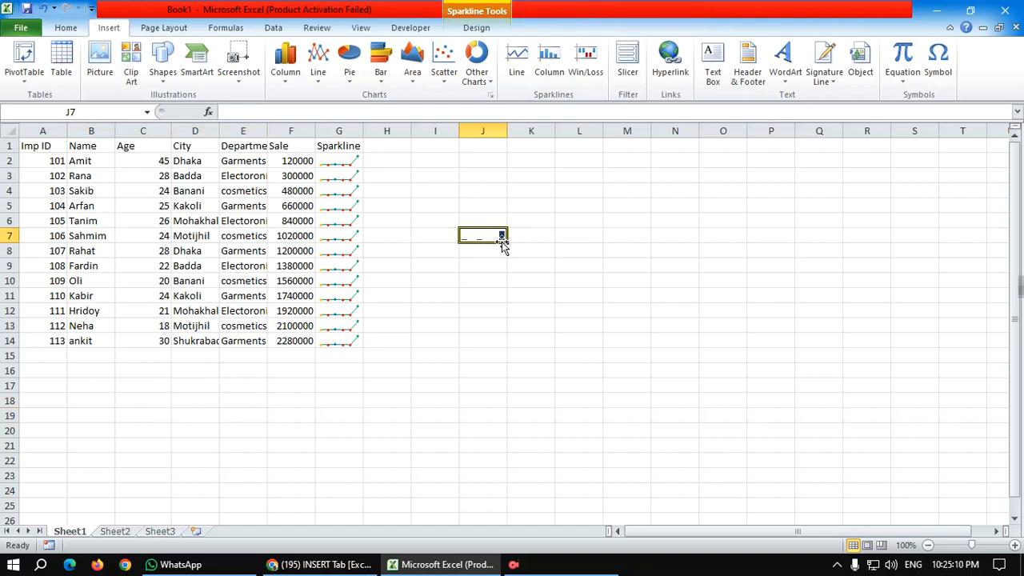
# Step: Try to insert line sparklines in F15 of Sheet2 using the data range A1:F9
pyautogui.click(119, 533)
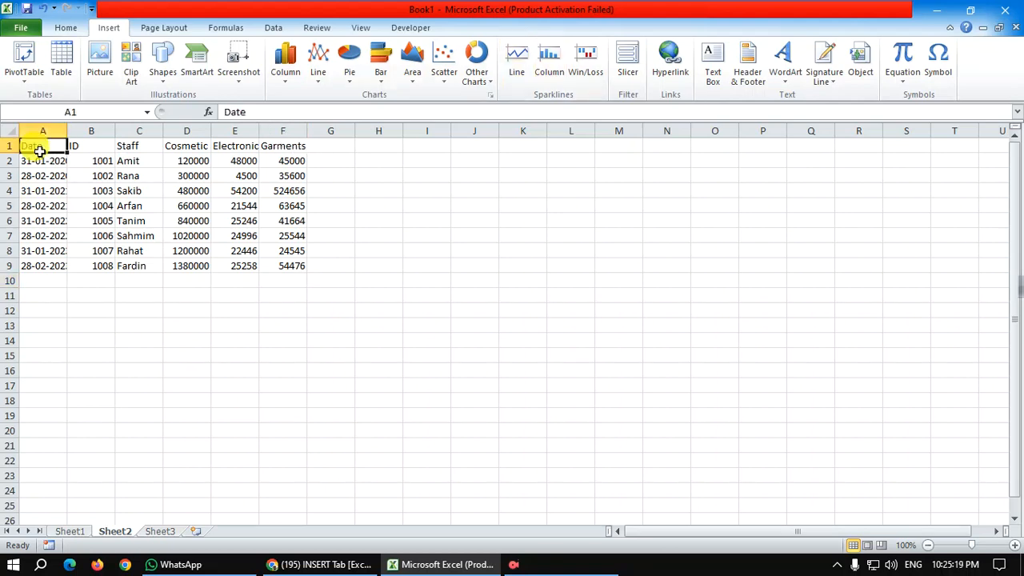
pyautogui.moveTo(37, 142); pyautogui.dragTo(286, 258)
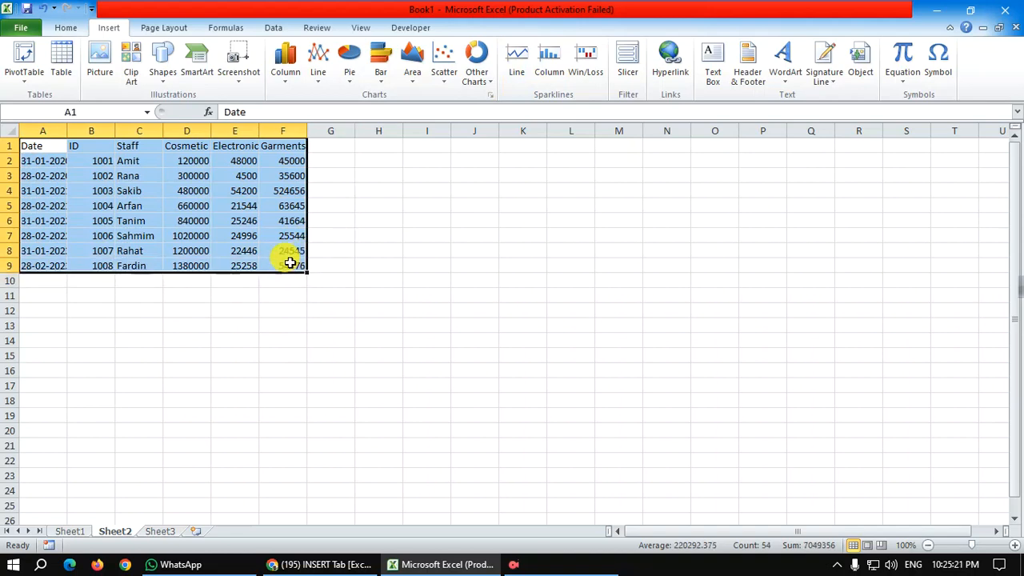
pyautogui.click(516, 60)
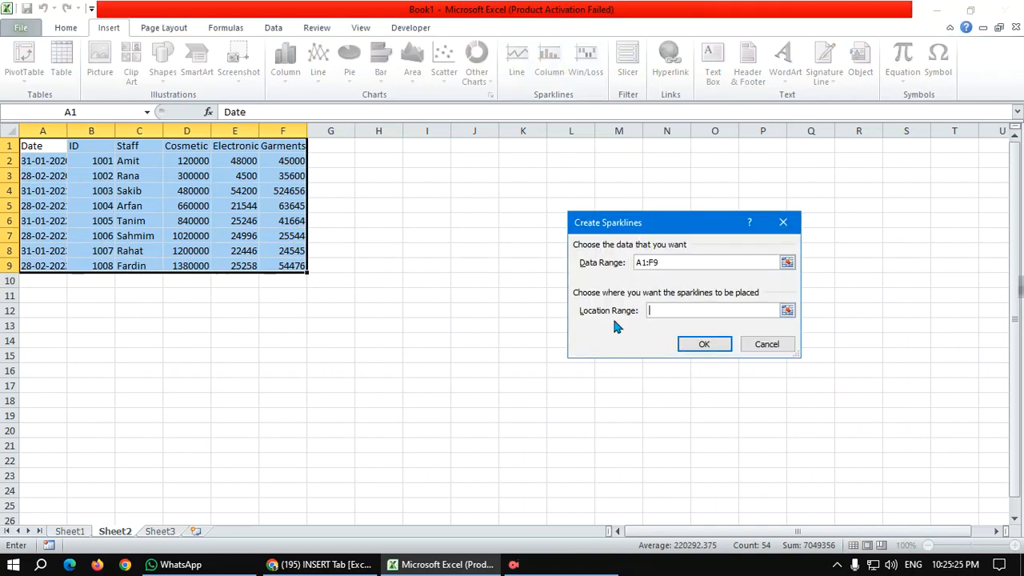
pyautogui.moveTo(30, 308); pyautogui.dragTo(276, 352)
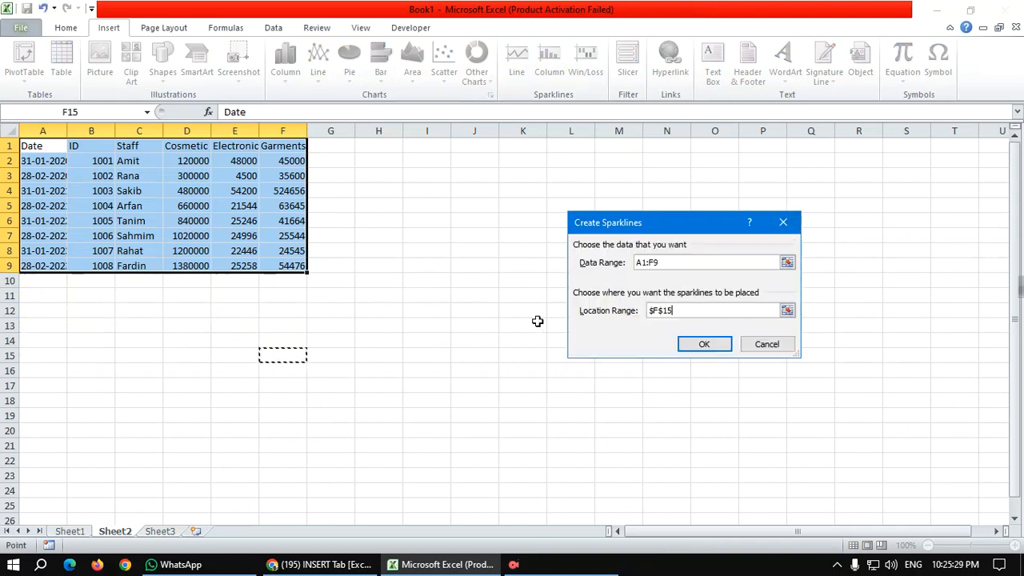
pyautogui.click(700, 344)
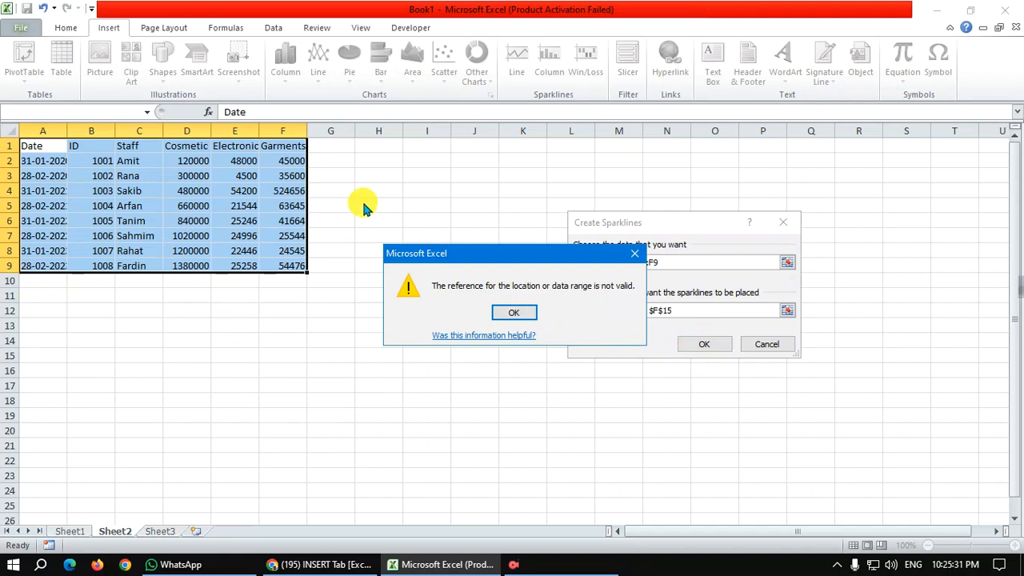
pyautogui.click(528, 312)
pyautogui.click(781, 223)
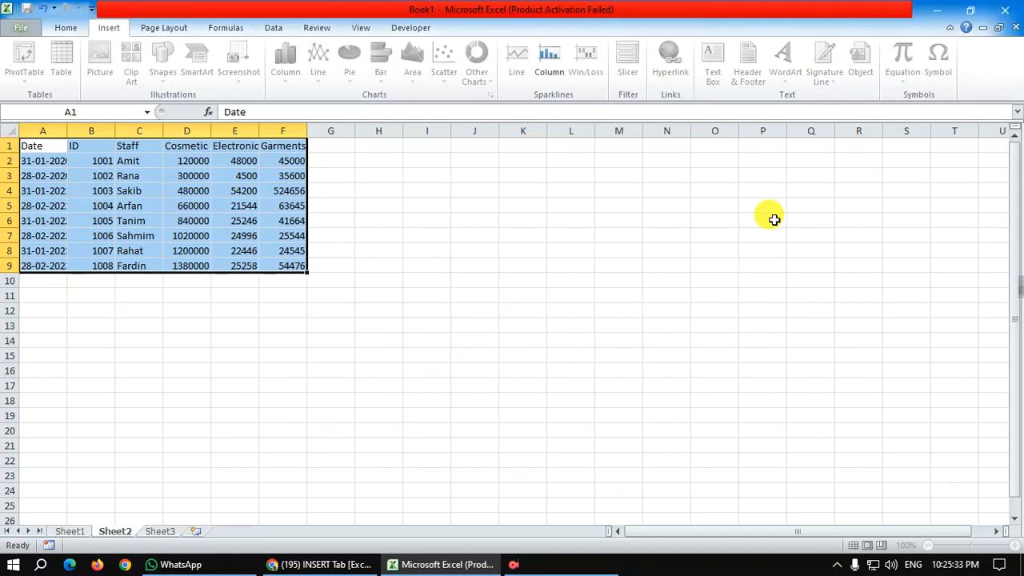
# Step: Insert a column sparkline in G2 of Sheet2 from the Garments value in F2
pyautogui.click(384, 189)
pyautogui.click(344, 160)
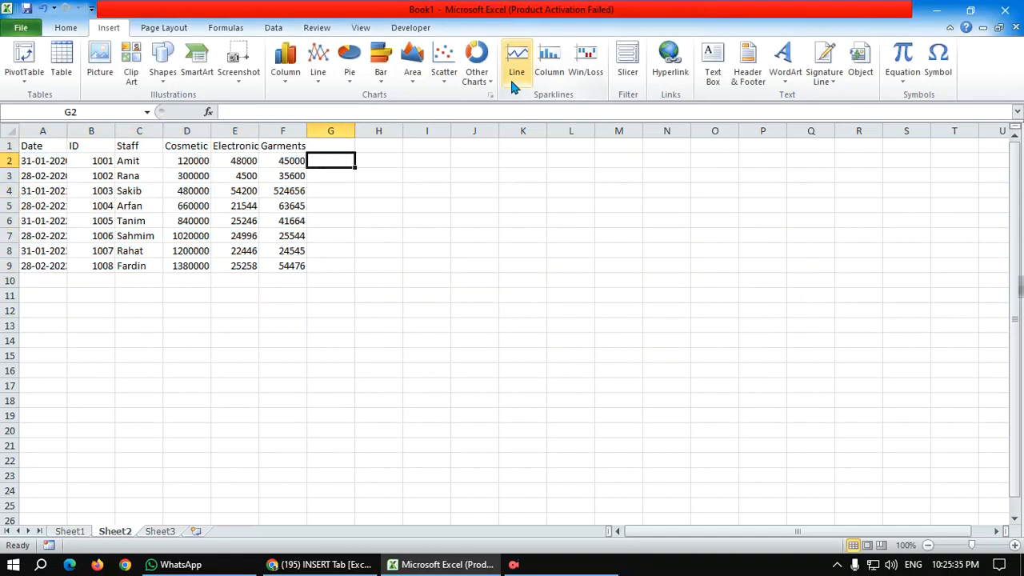
pyautogui.click(552, 63)
pyautogui.moveTo(41, 160); pyautogui.dragTo(268, 154)
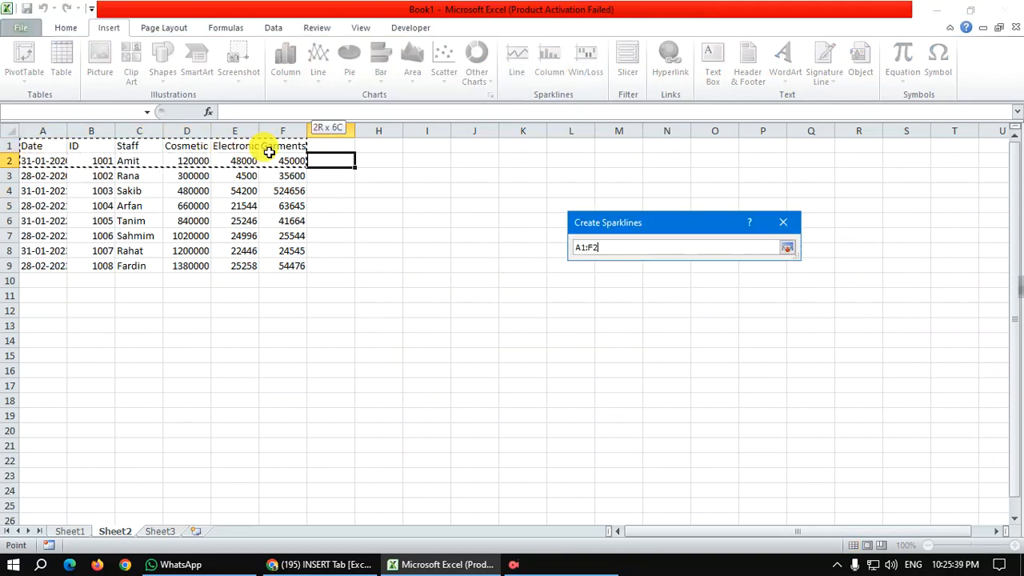
pyautogui.click(270, 160)
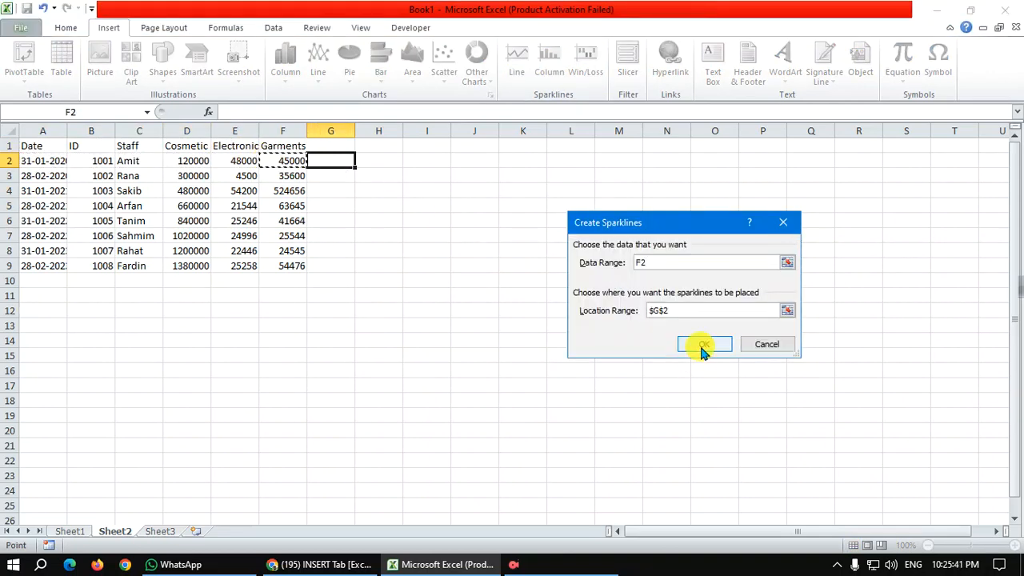
pyautogui.click(704, 344)
pyautogui.click(330, 214)
pyautogui.click(339, 163)
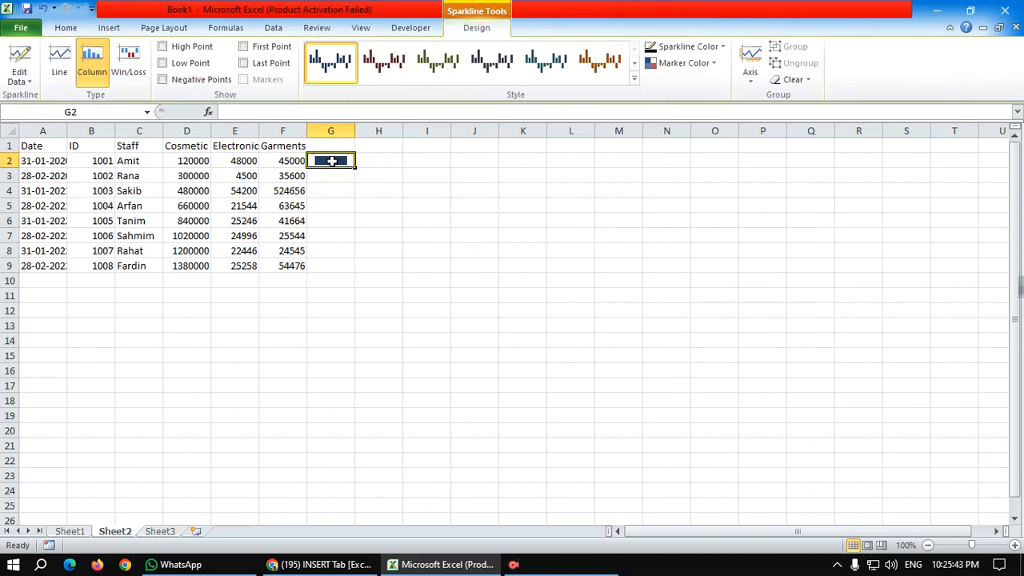
# Step: Increase the height of row 2 and fill the G2 column sparkline down through G9
pyautogui.moveTo(18, 164); pyautogui.dragTo(16, 232)
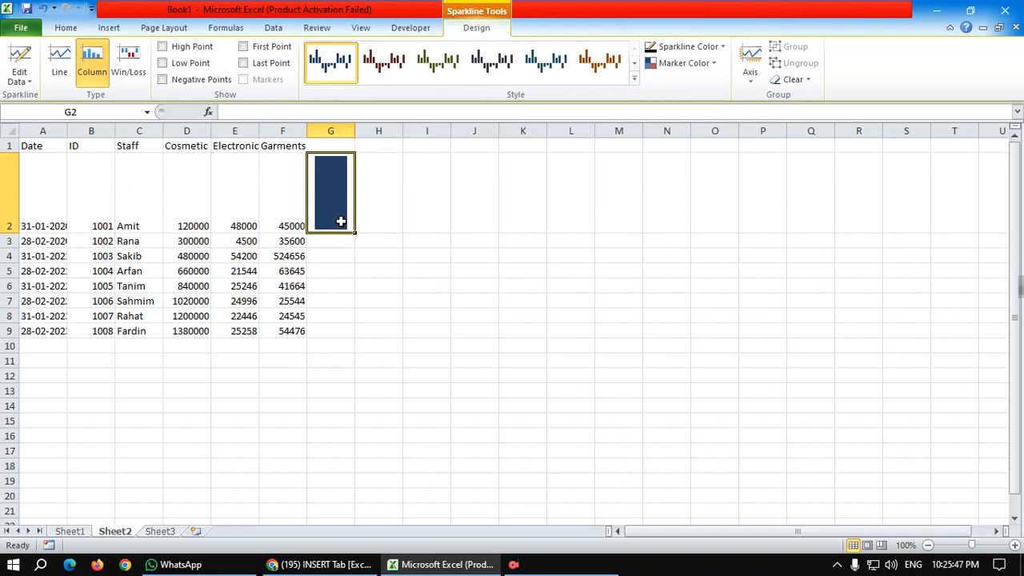
pyautogui.moveTo(357, 232); pyautogui.dragTo(360, 321)
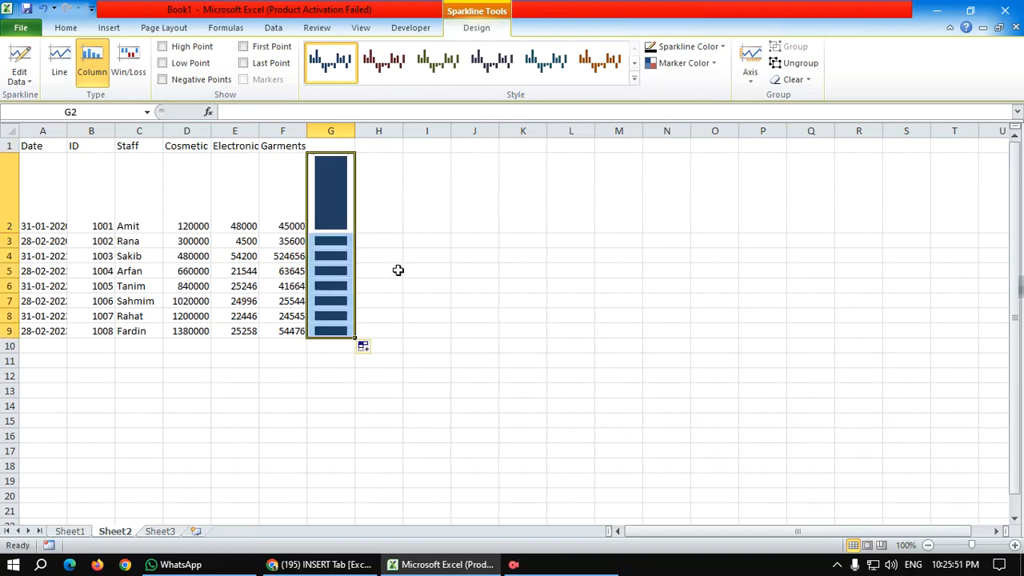
pyautogui.moveTo(320, 211); pyautogui.dragTo(299, 344)
pyautogui.click(300, 345)
pyautogui.click(382, 239)
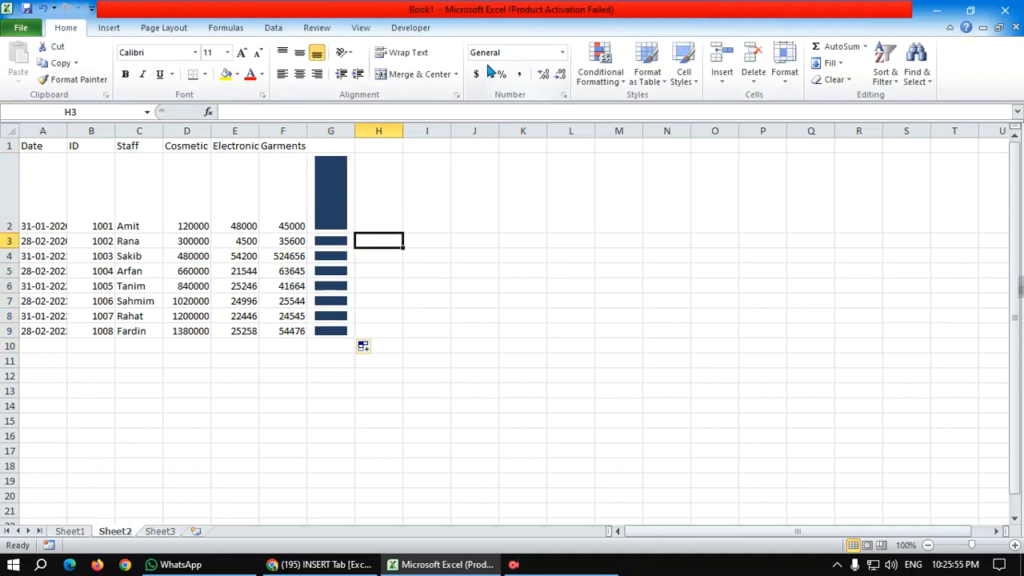
# Step: Try to remove the filled sparklines in column G by clearing the contents of G3:G9
pyautogui.click(112, 28)
pyautogui.click(323, 190)
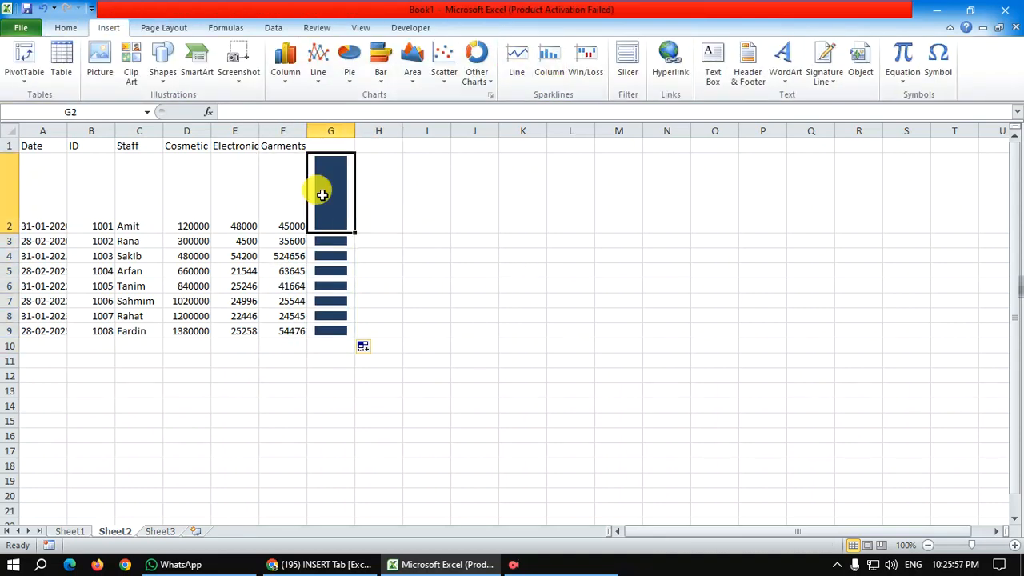
pyautogui.doubleClick(324, 196)
pyautogui.click(341, 256)
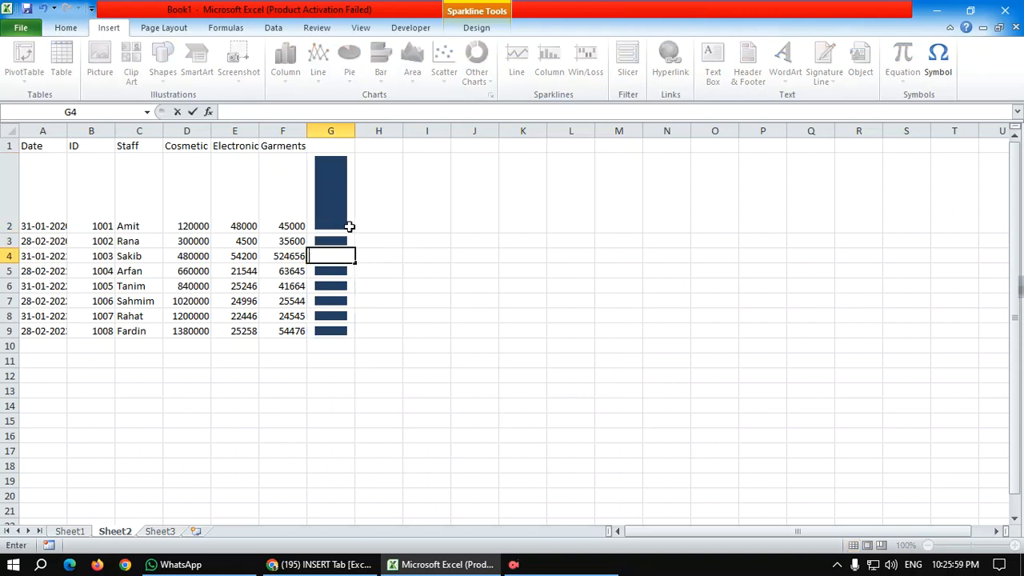
pyautogui.moveTo(348, 224); pyautogui.dragTo(343, 330)
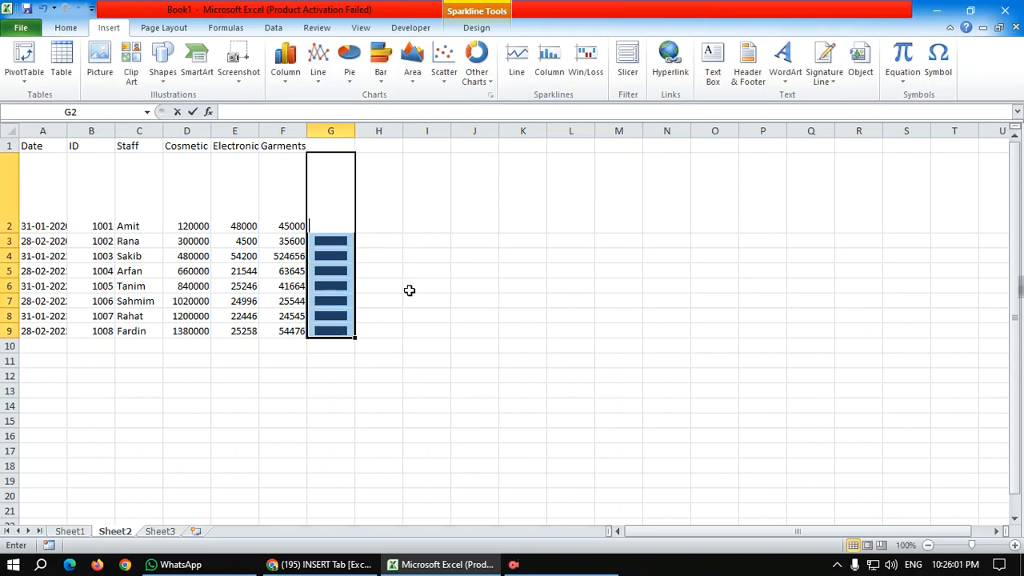
pyautogui.moveTo(344, 243); pyautogui.dragTo(344, 326)
pyautogui.press('BackSpace')
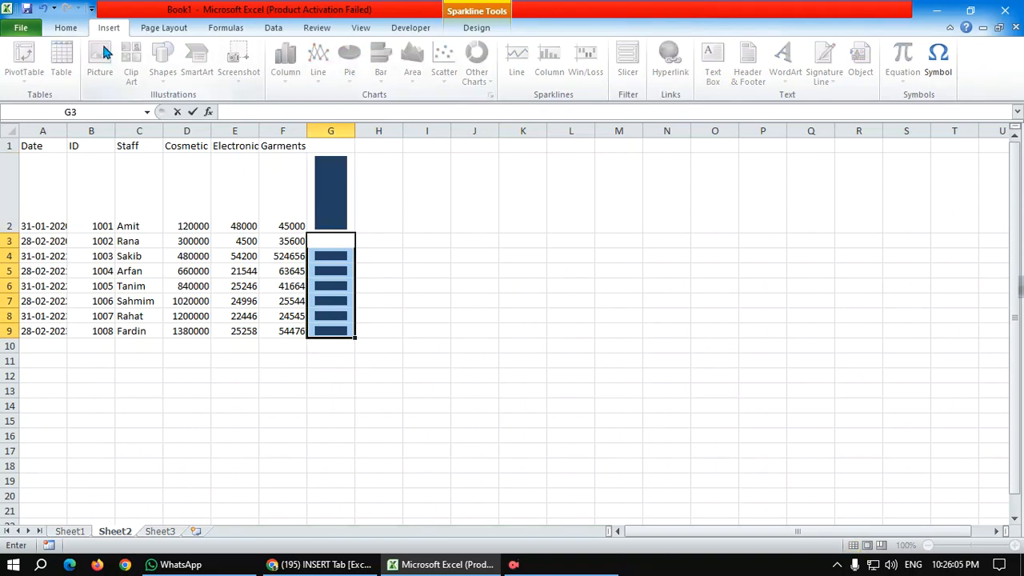
pyautogui.click(79, 28)
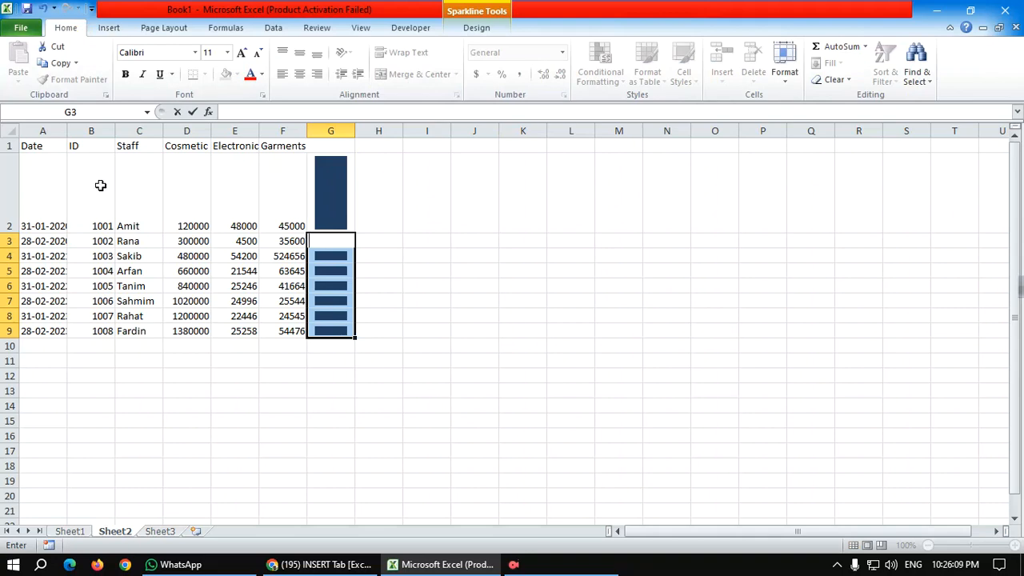
pyautogui.click(370, 195)
# Step: Undo the recent edits on Sheet2 and Sheet1 back to before the line sparkline was inserted in Sheet1's G2
pyautogui.hotkey('ctrl', 'z')
pyautogui.hotkey('ctrl', 'z')
pyautogui.hotkey('ctrl', 'z')
pyautogui.hotkey('ctrl', 'z')
pyautogui.hotkey('ctrl', 'z')
pyautogui.hotkey('ctrl', 'z')
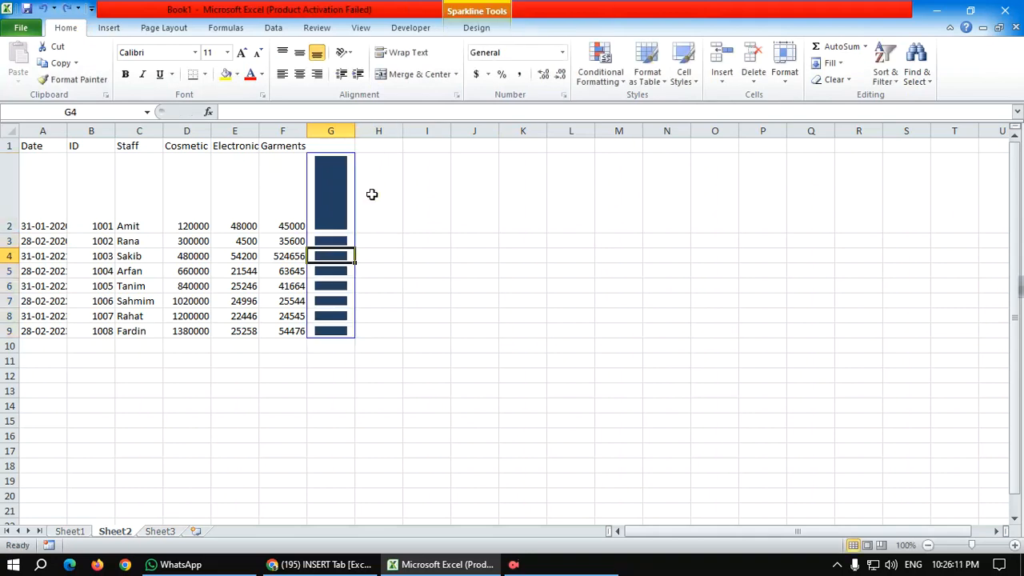
pyautogui.hotkey('ctrl', 'z')
pyautogui.hotkey('ctrl', 'z')
pyautogui.hotkey('ctrl', 'z')
pyautogui.hotkey('ctrl', 'z')
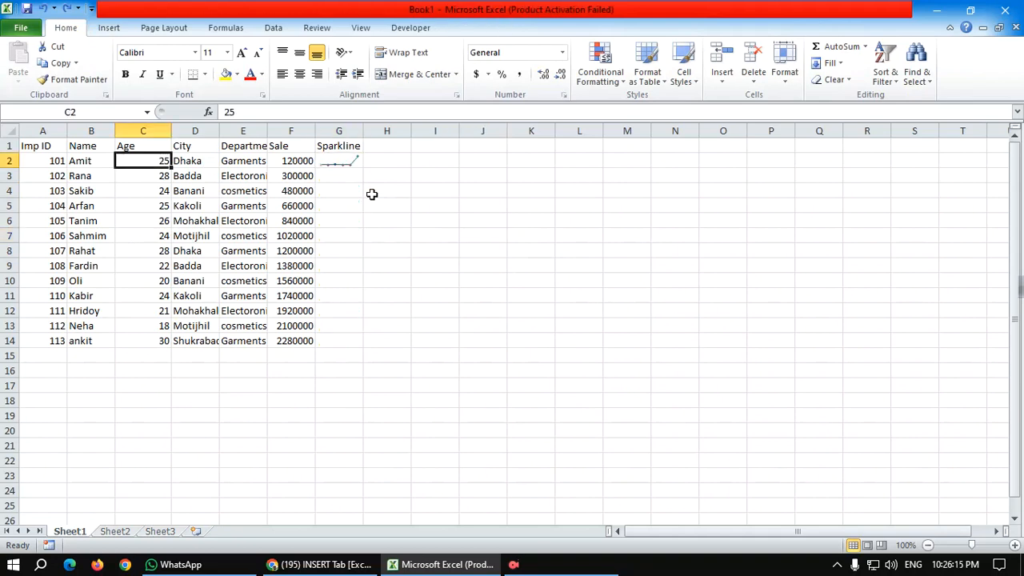
pyautogui.hotkey('ctrl', 'z')
pyautogui.hotkey('ctrl', 'z')
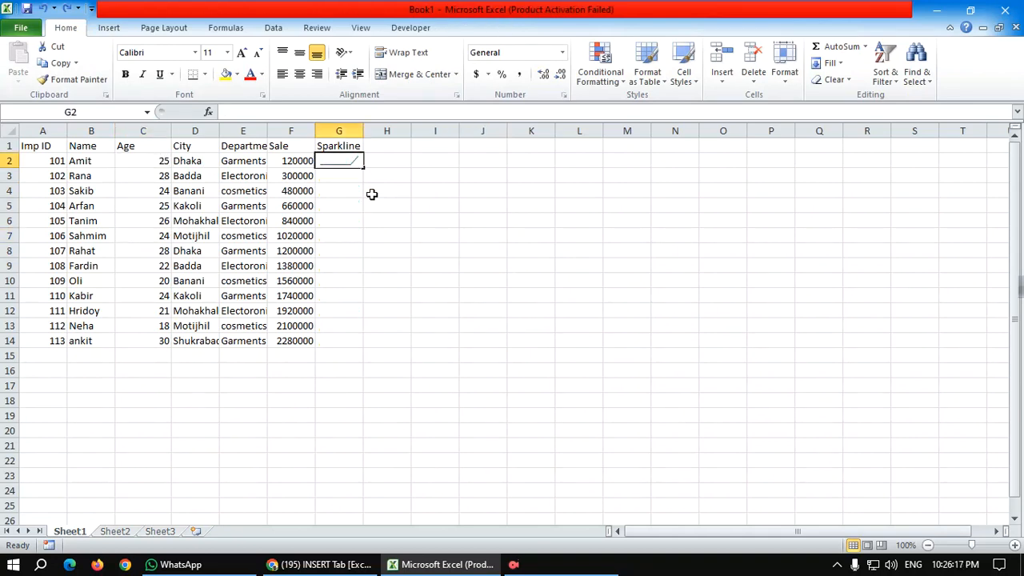
# Step: Insert a Win/Loss sparkline in G2 from the Sale value in F2
pyautogui.click(112, 28)
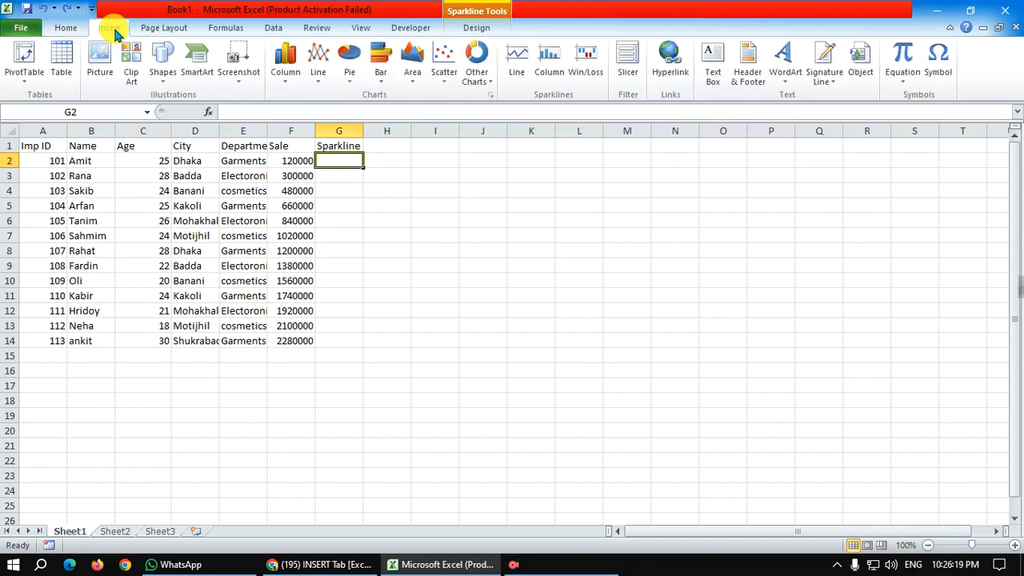
pyautogui.click(585, 72)
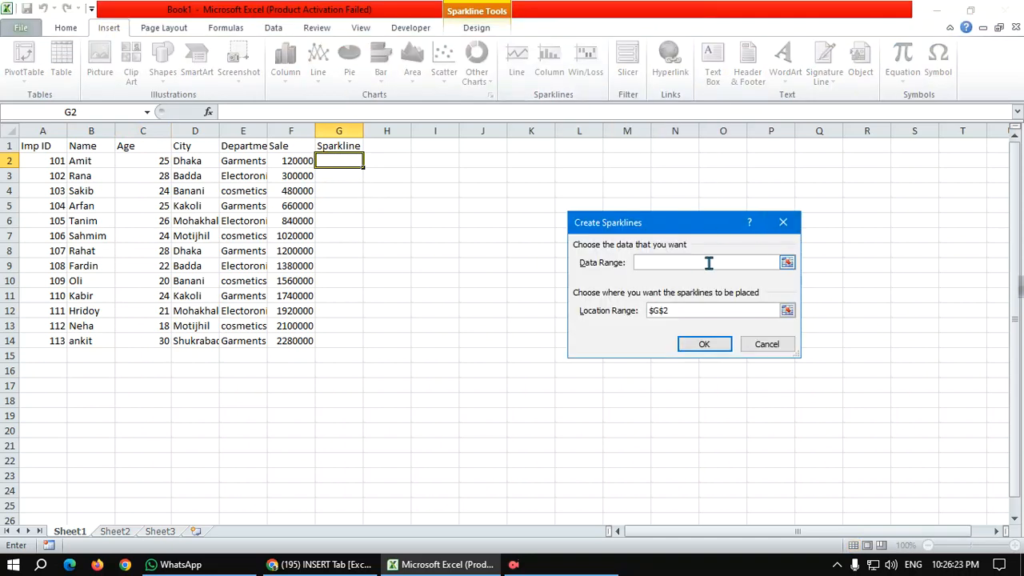
pyautogui.moveTo(272, 163)
pyautogui.mouseDown()
pyautogui.moveTo(270, 173)
pyautogui.moveTo(272, 161)
pyautogui.mouseUp()
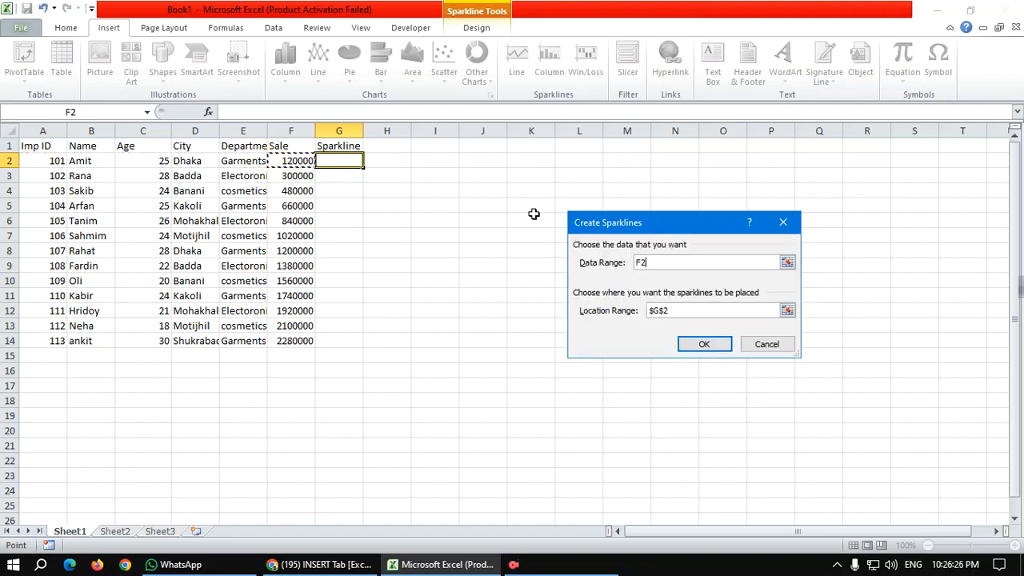
pyautogui.click(692, 343)
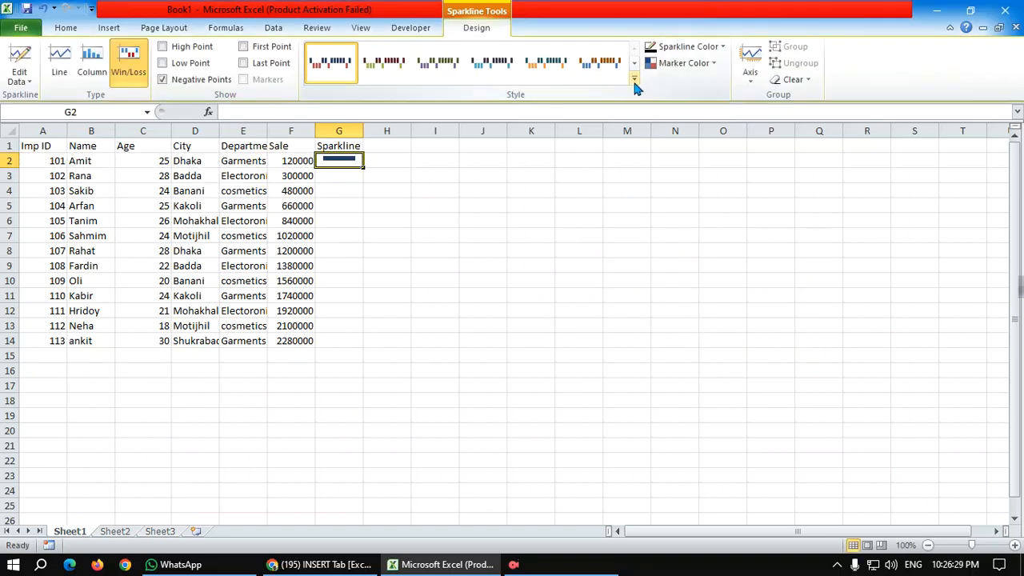
# Step: Delete the Sparkline heading in G1 and try to clear the sparkline in G2
pyautogui.click(76, 30)
pyautogui.click(118, 32)
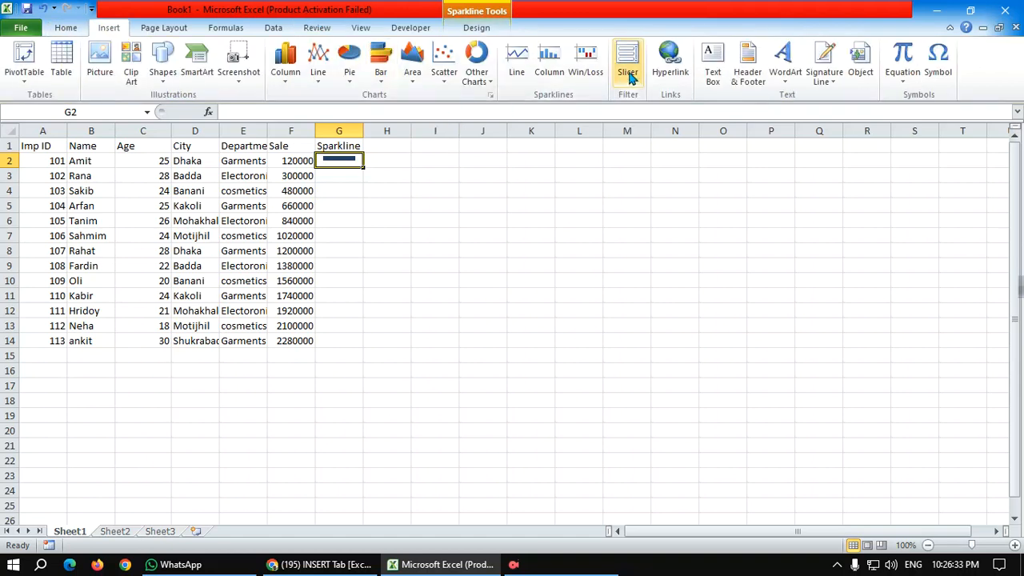
pyautogui.click(344, 149)
pyautogui.click(343, 159)
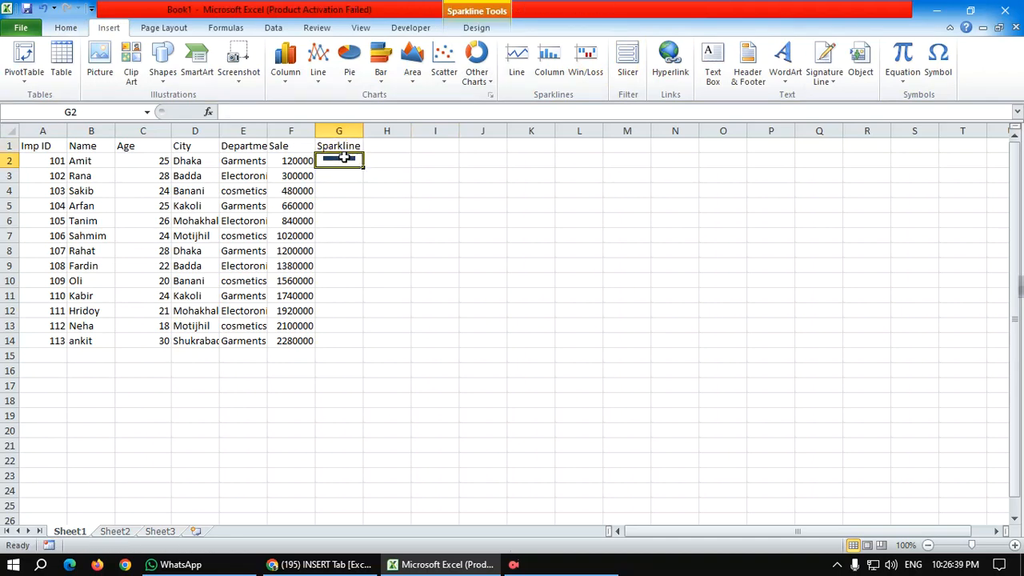
pyautogui.click(344, 149)
pyautogui.press('Delete')
pyautogui.click(343, 160)
pyautogui.press('BackSpace')
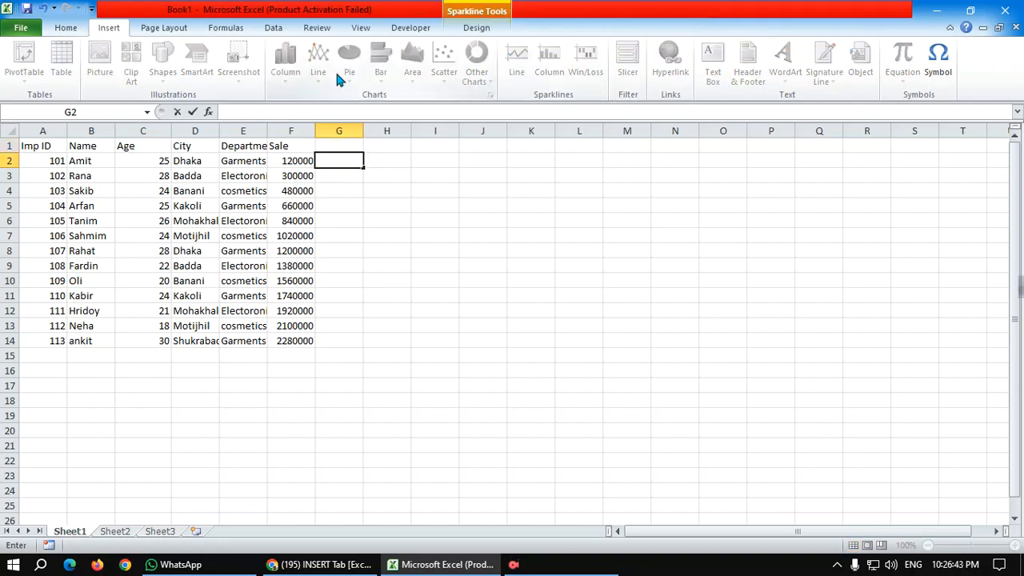
pyautogui.click(83, 29)
pyautogui.click(112, 28)
# Step: Insert a hyperlink in G7 to the ScreenRecorderPro folder in Documents
pyautogui.click(332, 233)
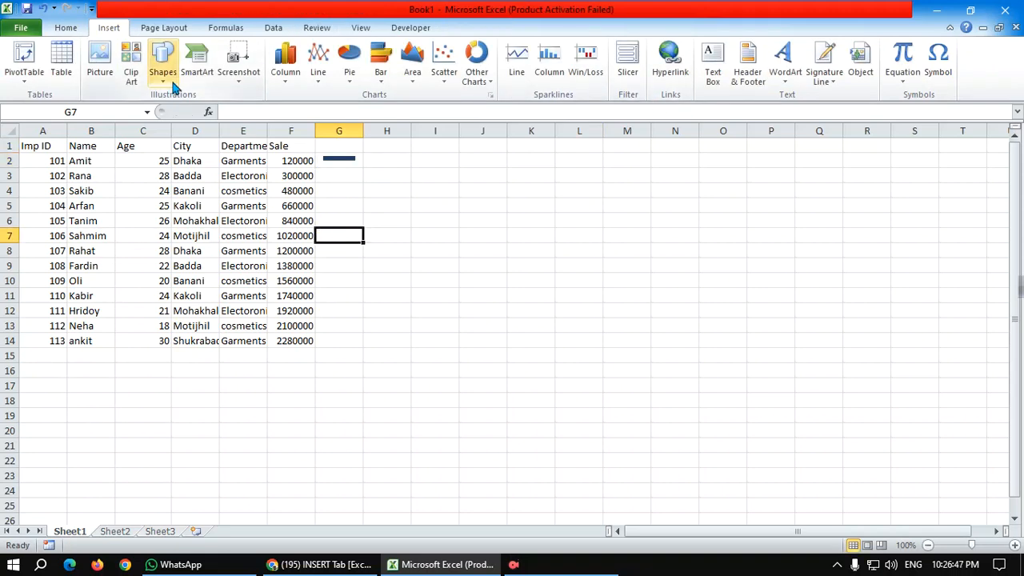
pyautogui.click(677, 80)
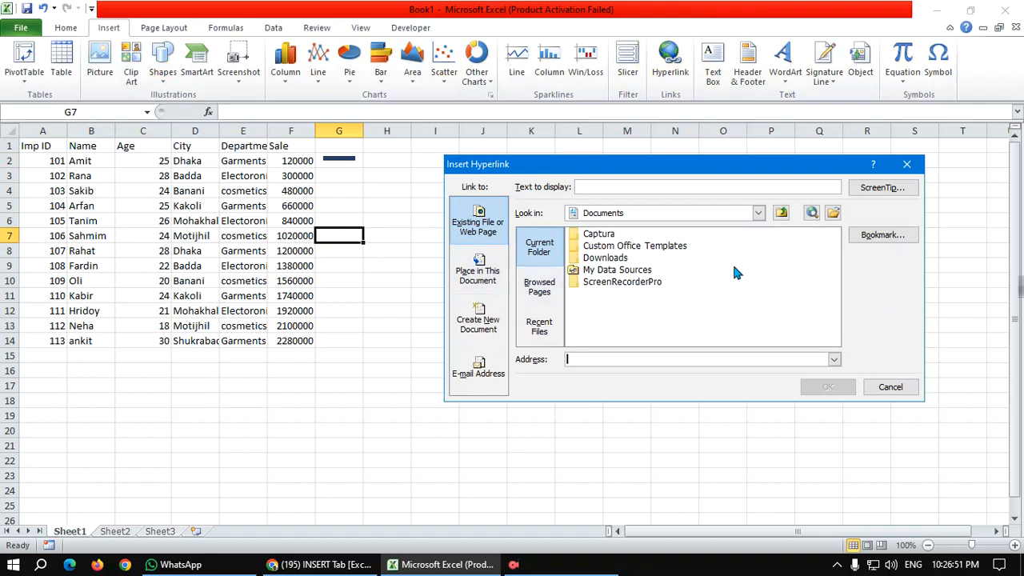
pyautogui.click(605, 281)
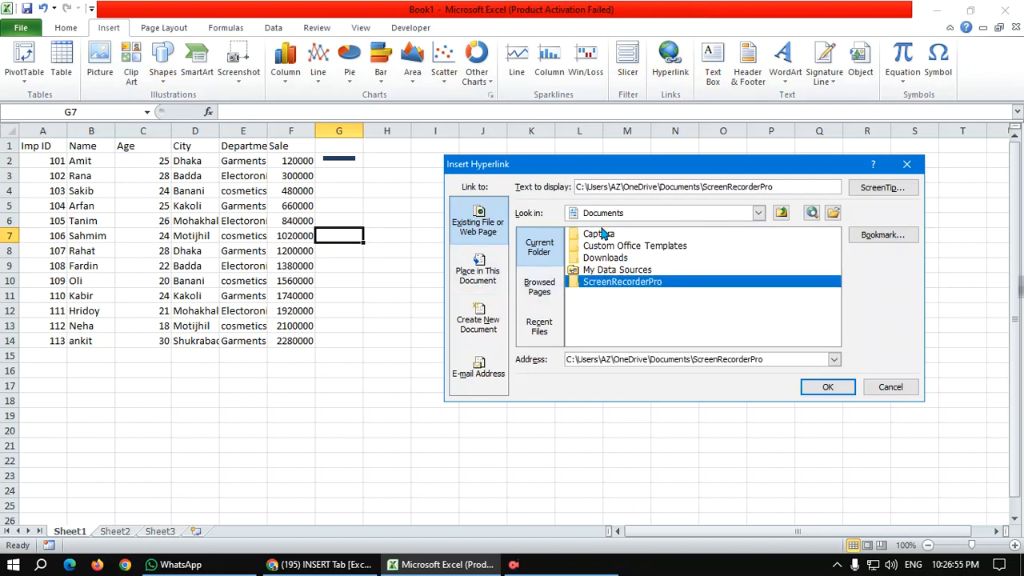
pyautogui.click(812, 387)
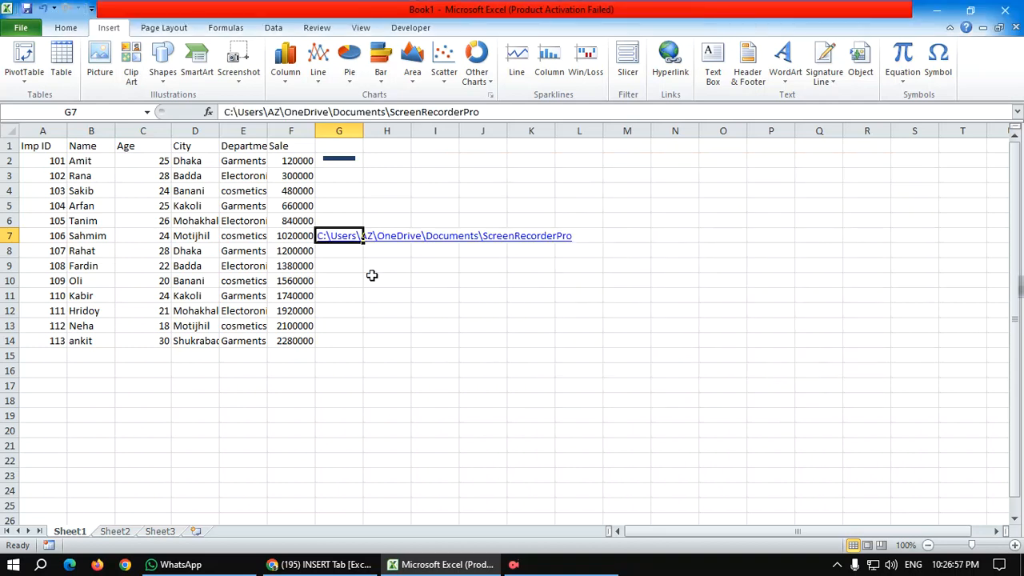
pyautogui.click(366, 239)
pyautogui.click(460, 281)
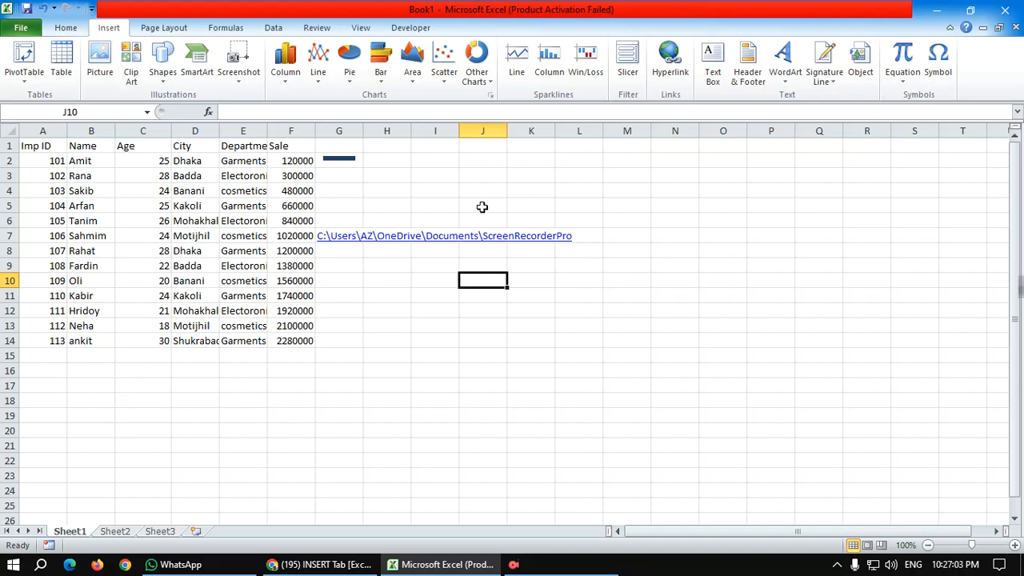
pyautogui.doubleClick(391, 239)
pyautogui.click(465, 239)
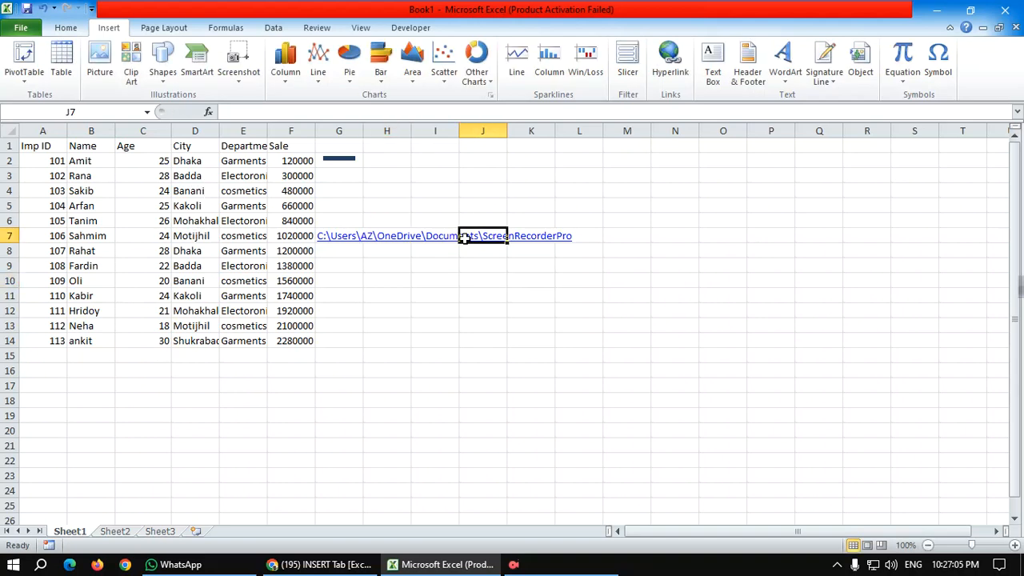
pyautogui.moveTo(570, 245); pyautogui.dragTo(328, 244)
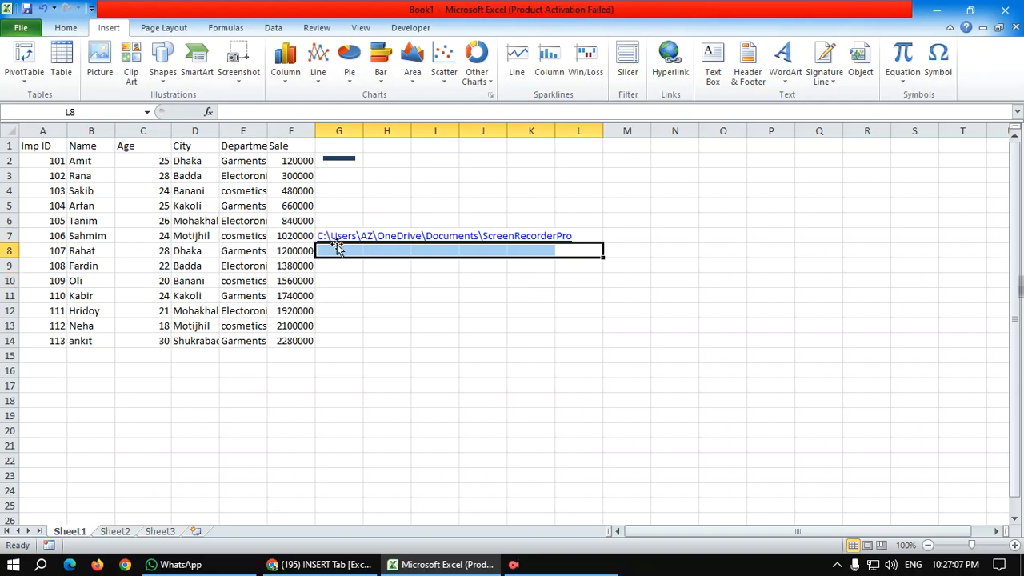
pyautogui.click(373, 235)
pyautogui.moveTo(551, 238); pyautogui.dragTo(355, 240)
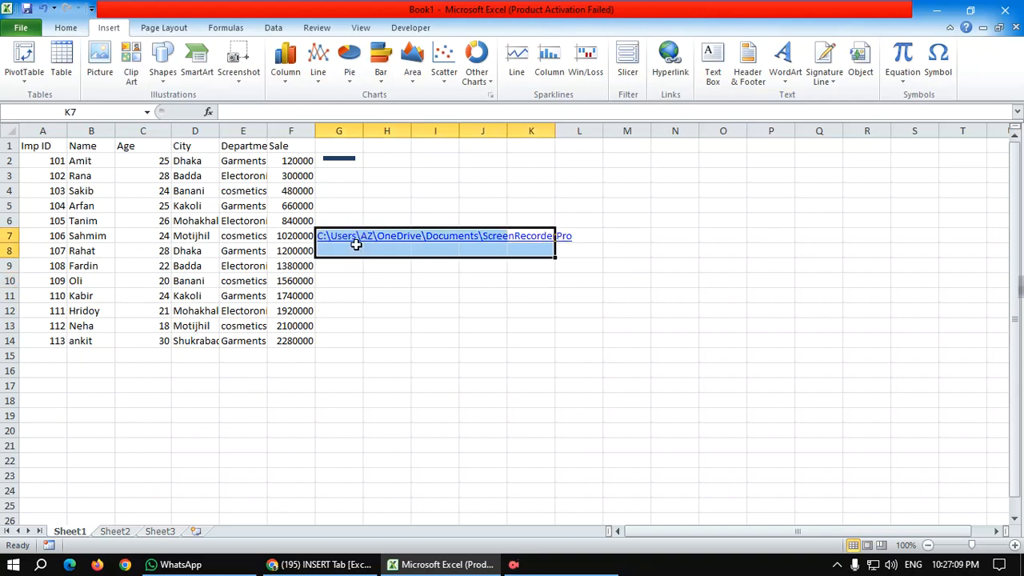
# Step: Try browsing the web for a hyperlink target for H11, and cancel the hyperlink after closing the browser
pyautogui.click(410, 298)
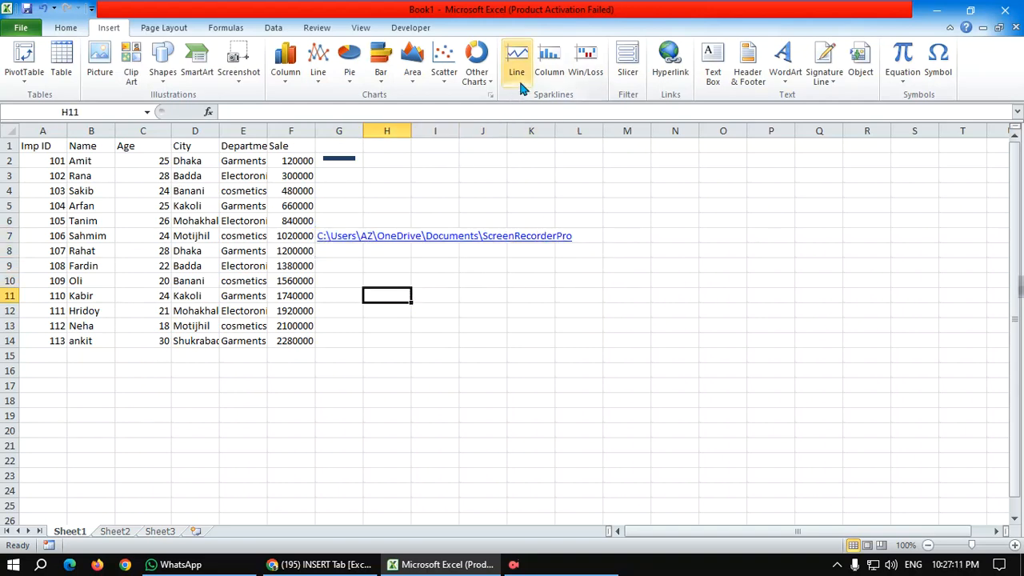
pyautogui.click(671, 64)
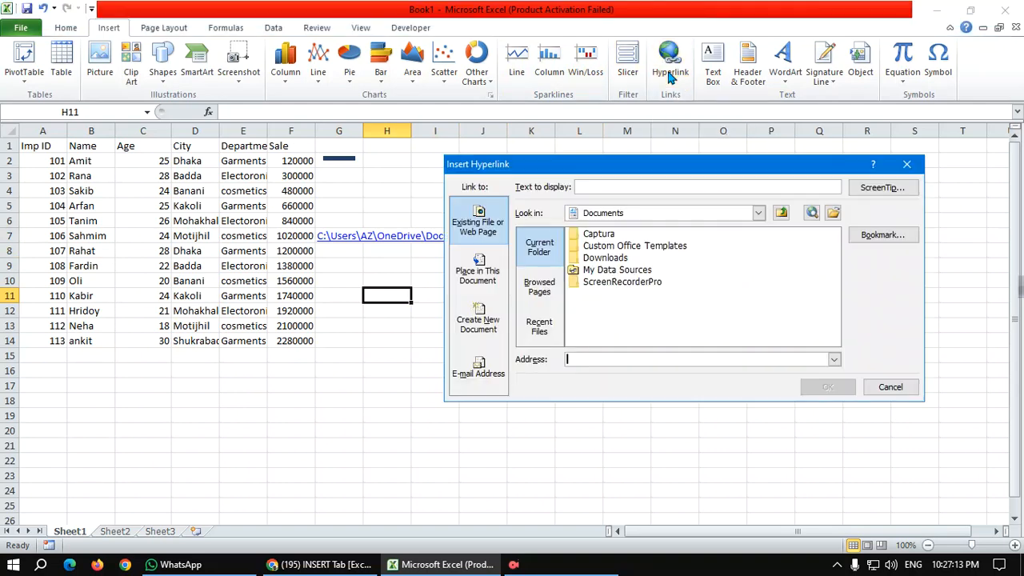
pyautogui.click(810, 214)
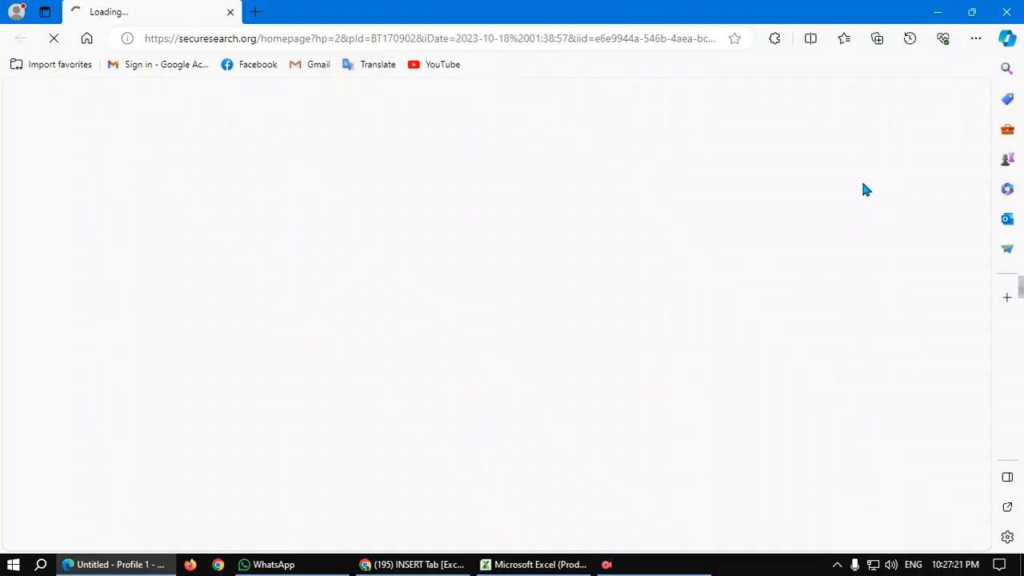
pyautogui.click(1007, 11)
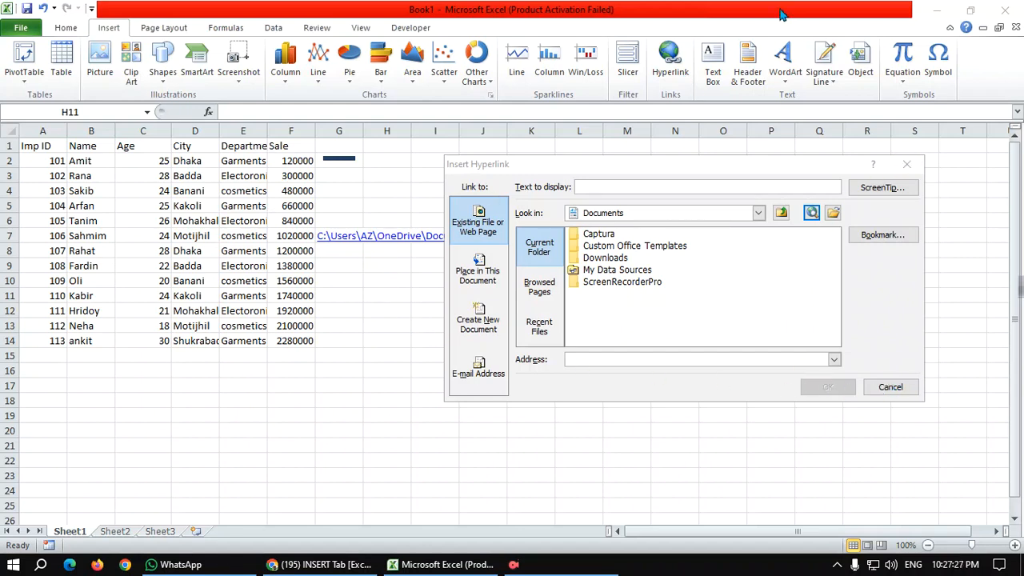
pyautogui.click(902, 168)
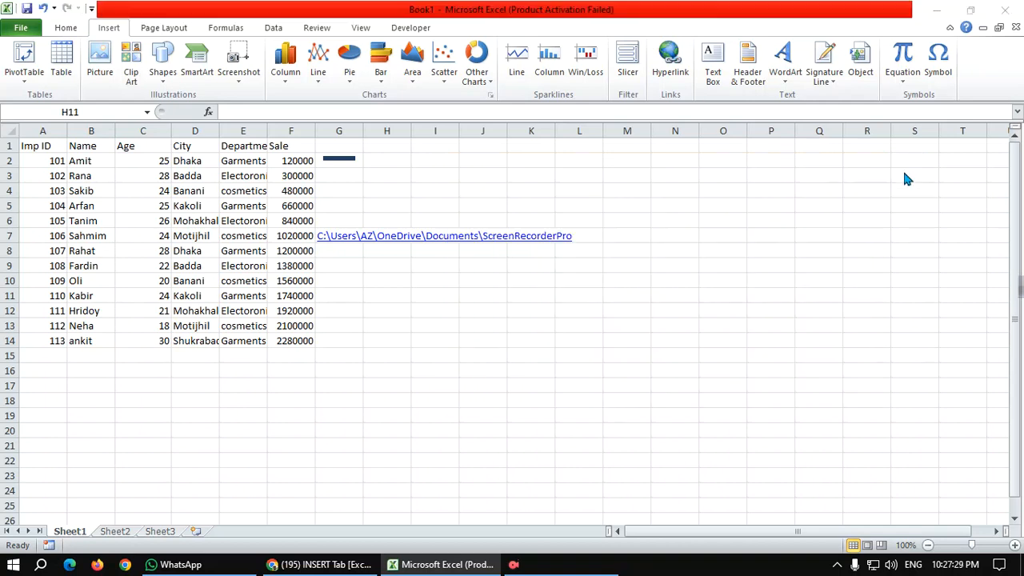